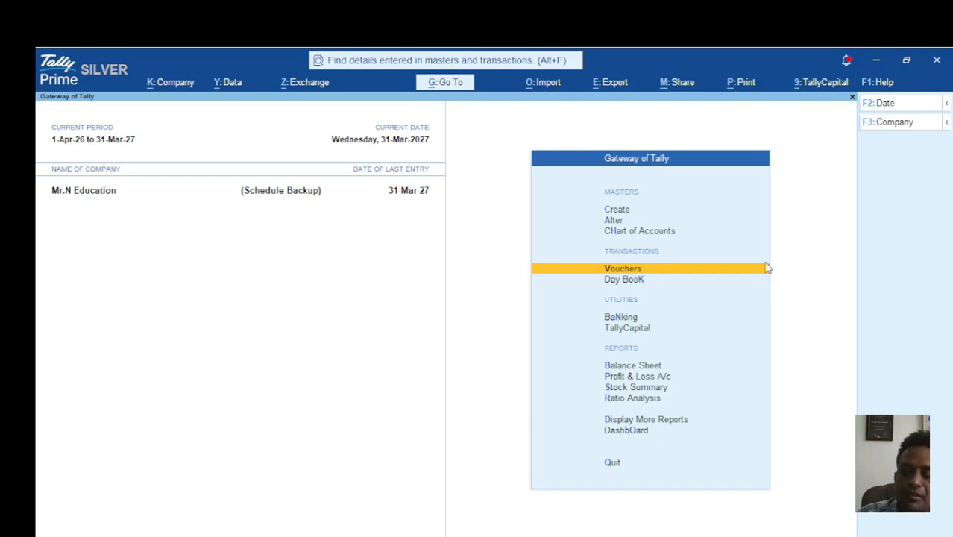
Start a new payment voucher and set its date to 5-Apr-26.
key("Down")
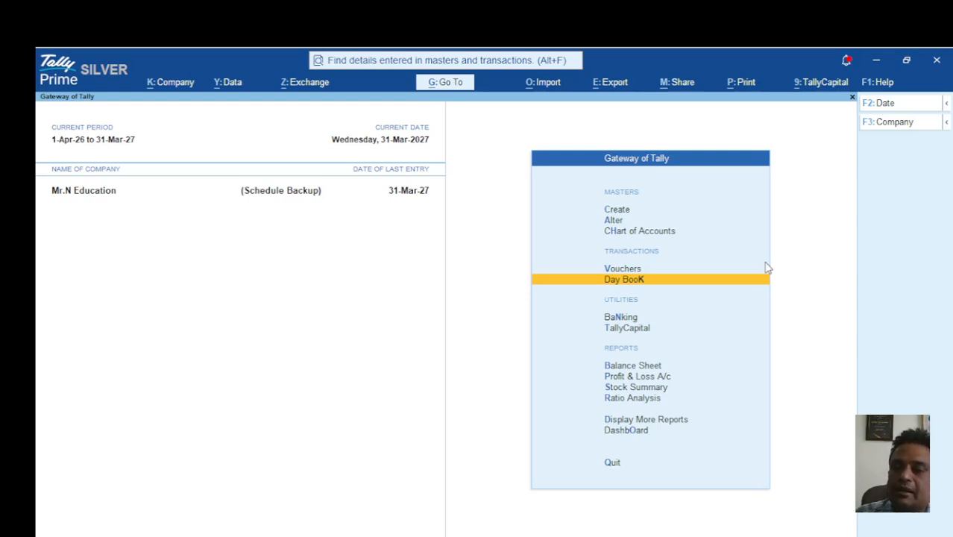
key("Up")
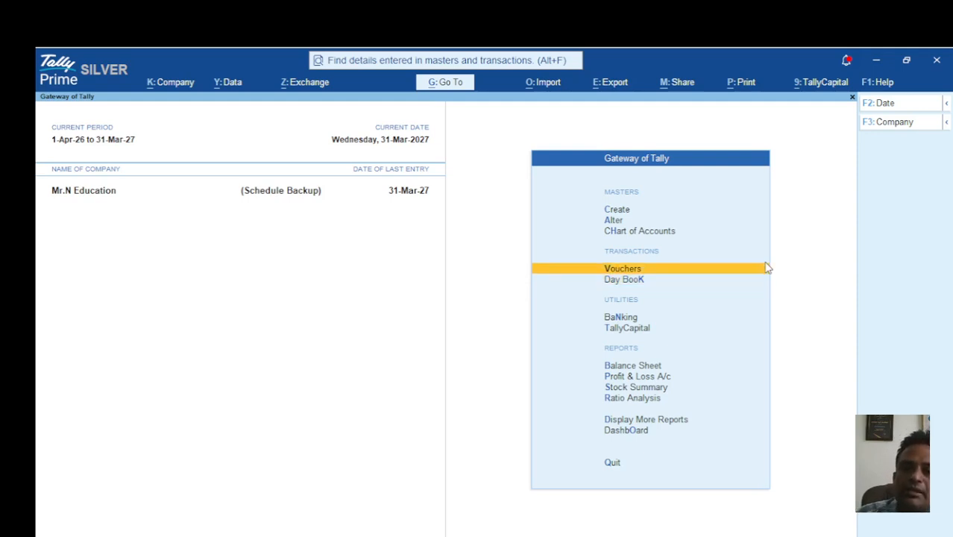
left_click(768, 268)
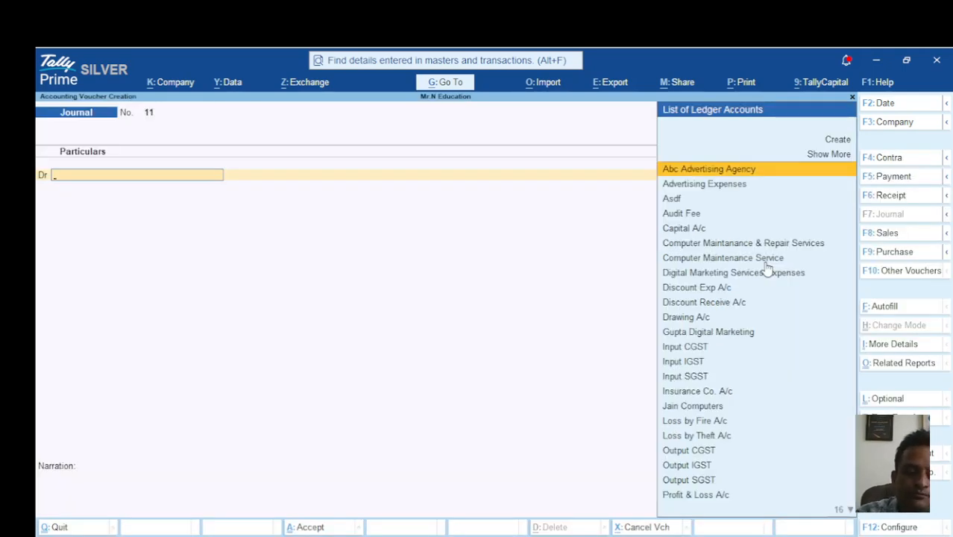
key("F5")
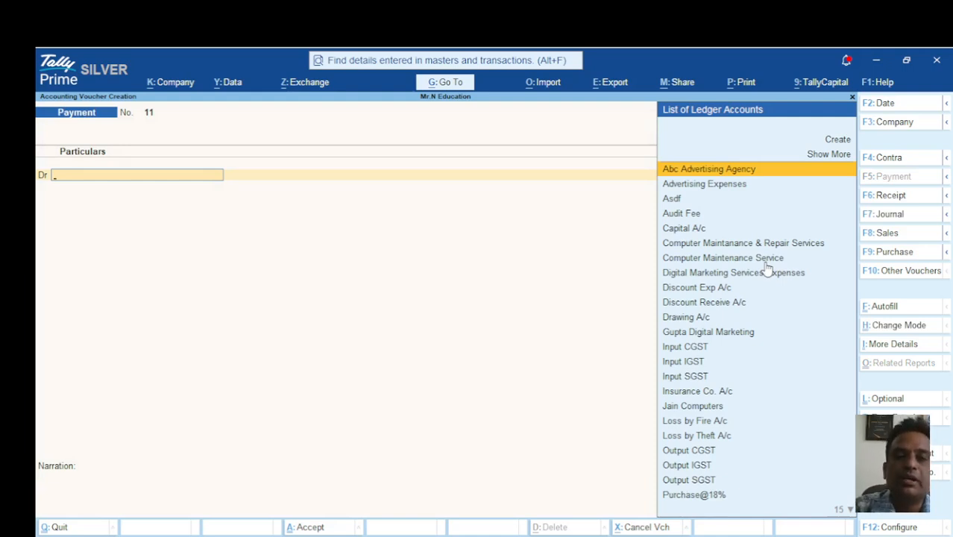
key("F2")
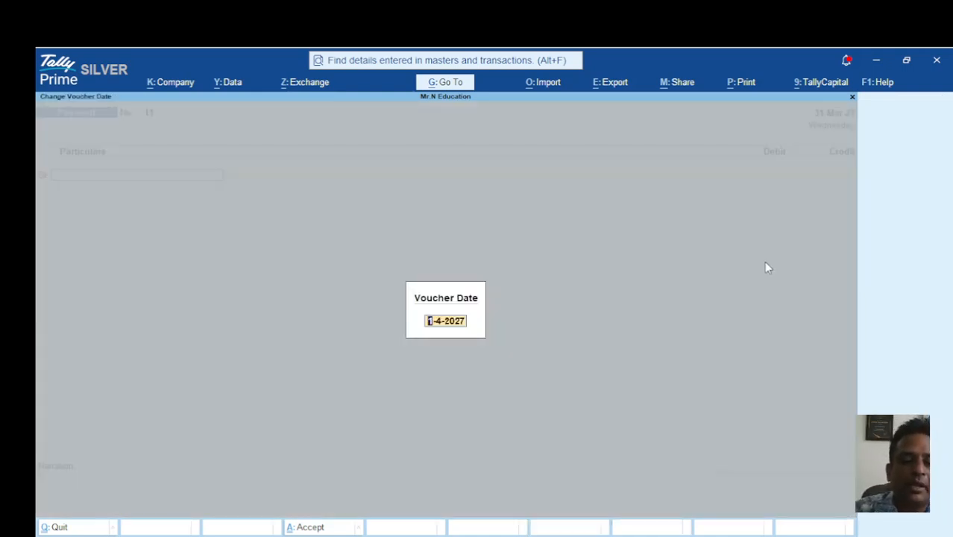
type("5-4")
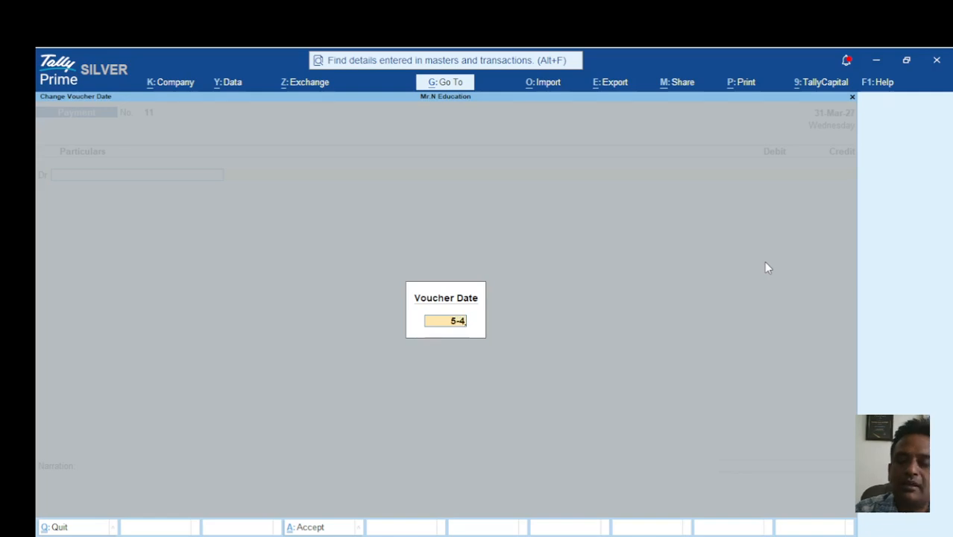
key("Return")
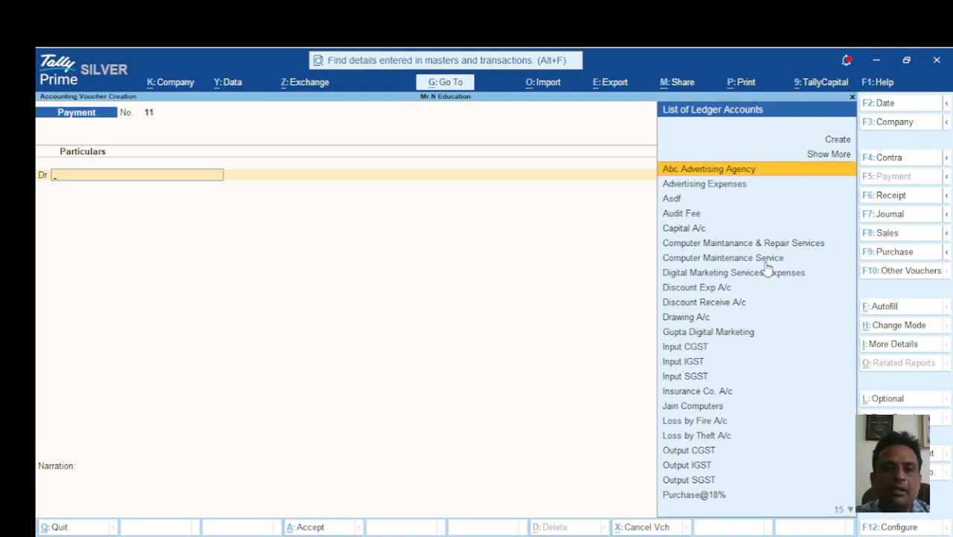
Start a new ledger named Advance Salary from the debit line and place it under Loans & Advances (Asset), without bill-by-bill balances.
key("ctrl")
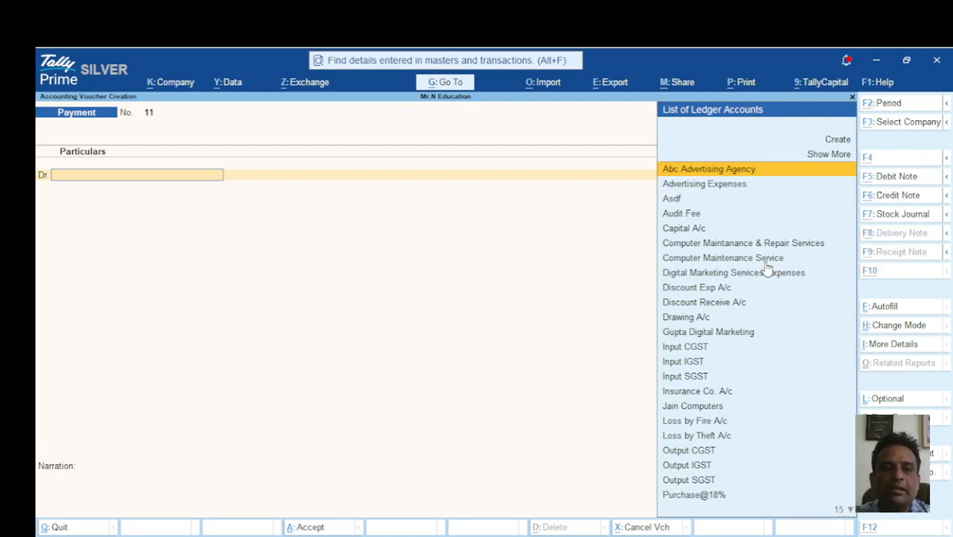
key("alt+c")
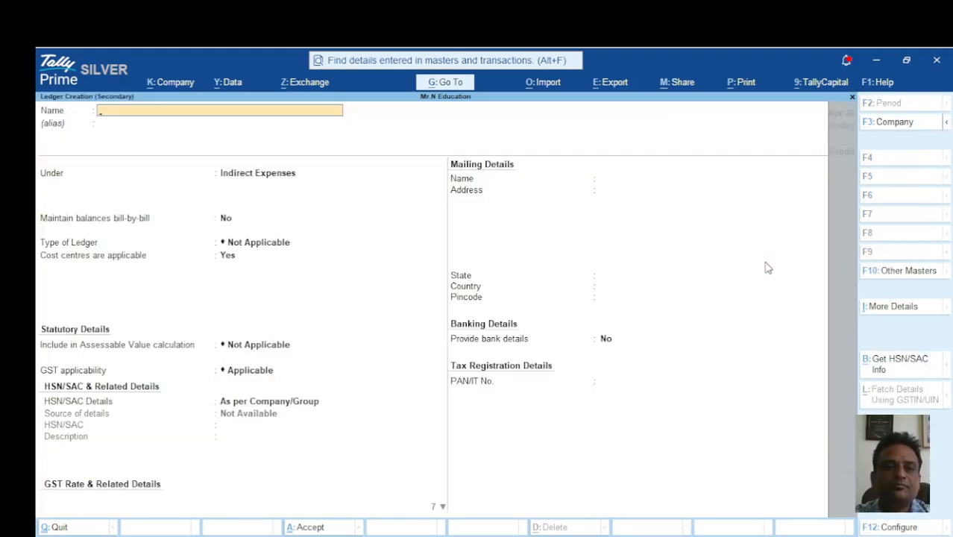
type("Advance Salary")
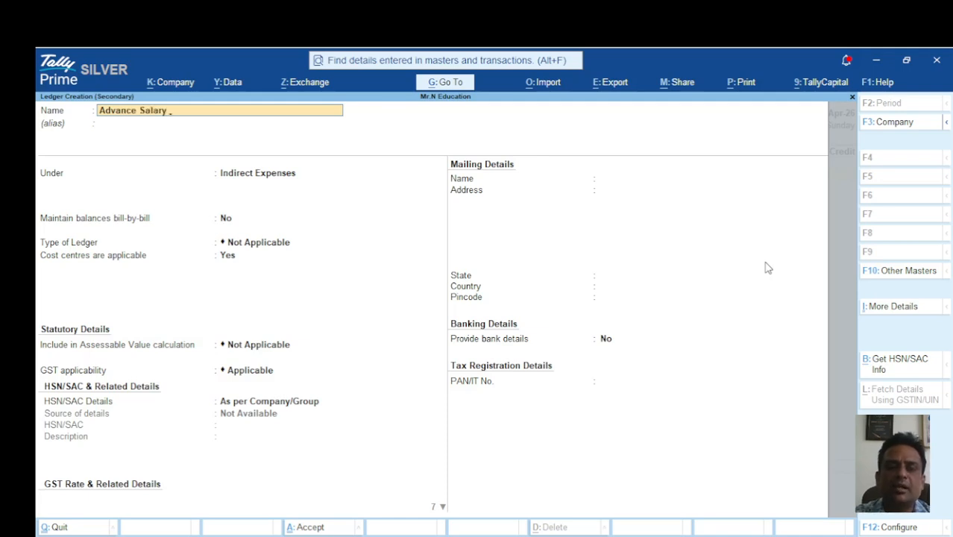
key("Return")
key("Return")
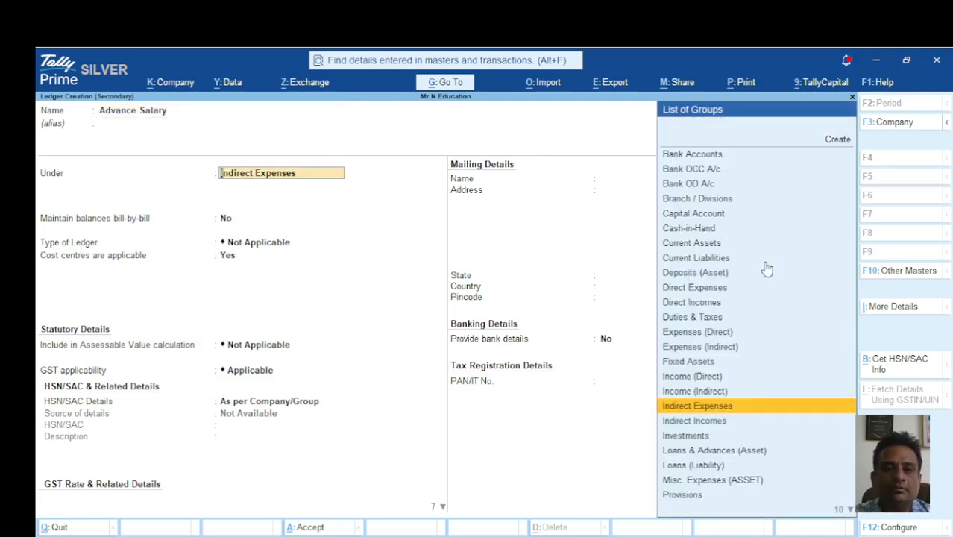
type("La")
key("BackSpace")
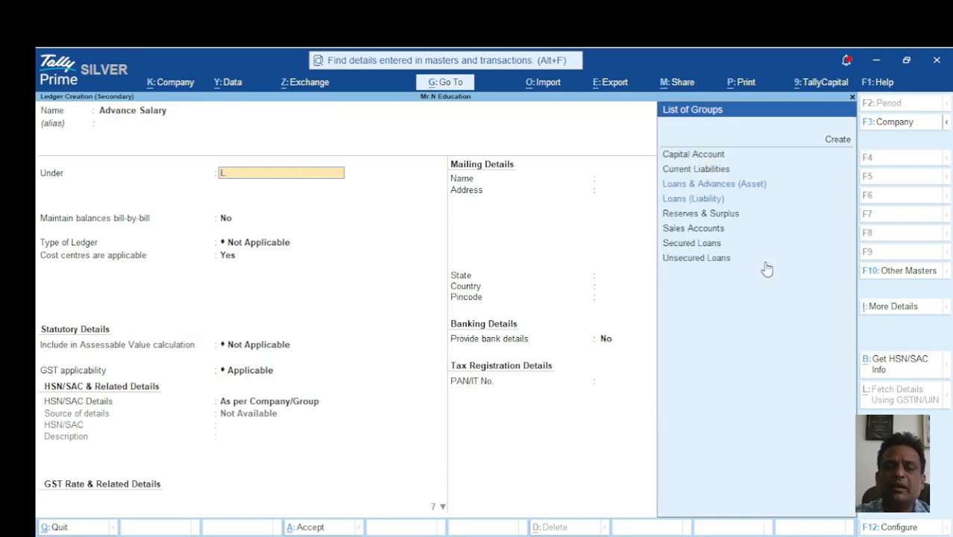
type("oa")
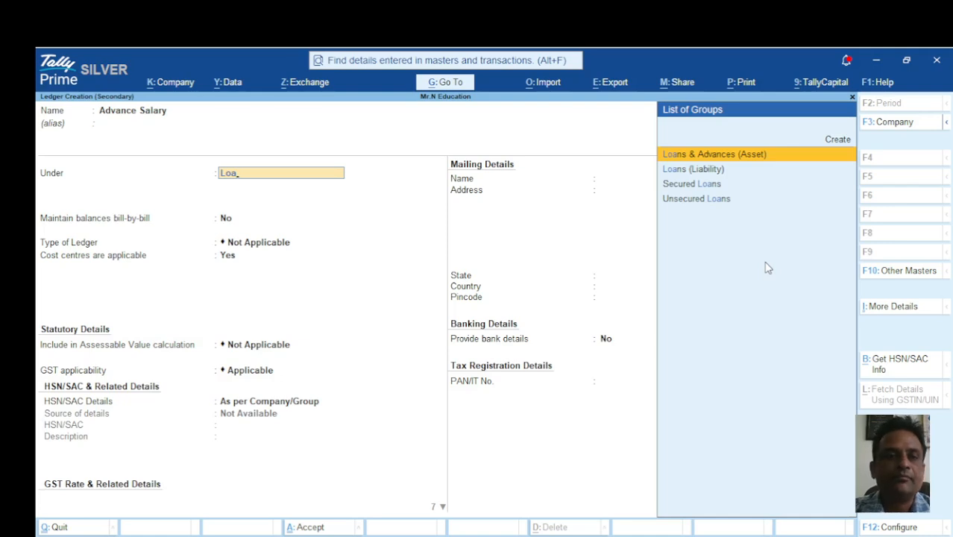
key("Return")
key("Return")
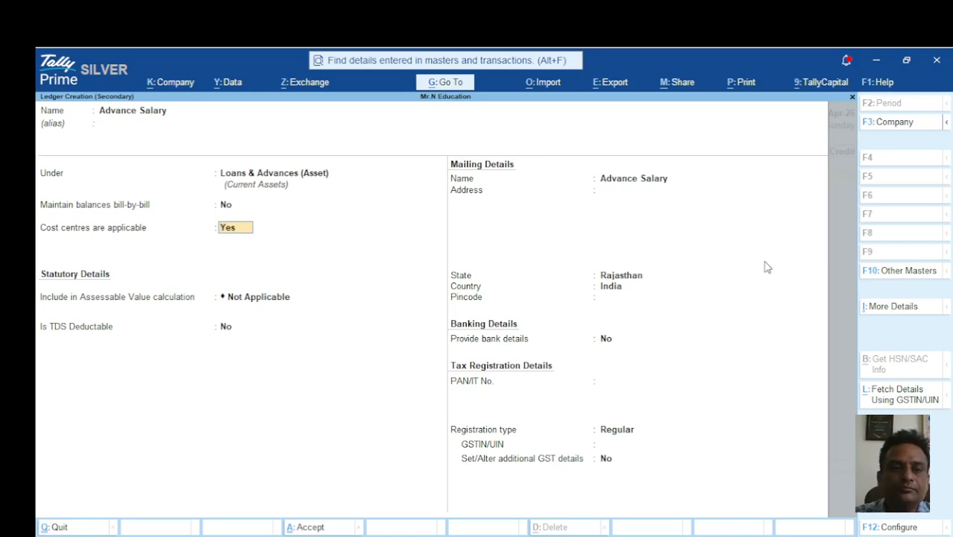
Keep the default cost centre, statutory, mailing, banking and tax registration settings, and save the Advance Salary ledger.
key("Return")
key("Return")
key("Return")
key("Return")
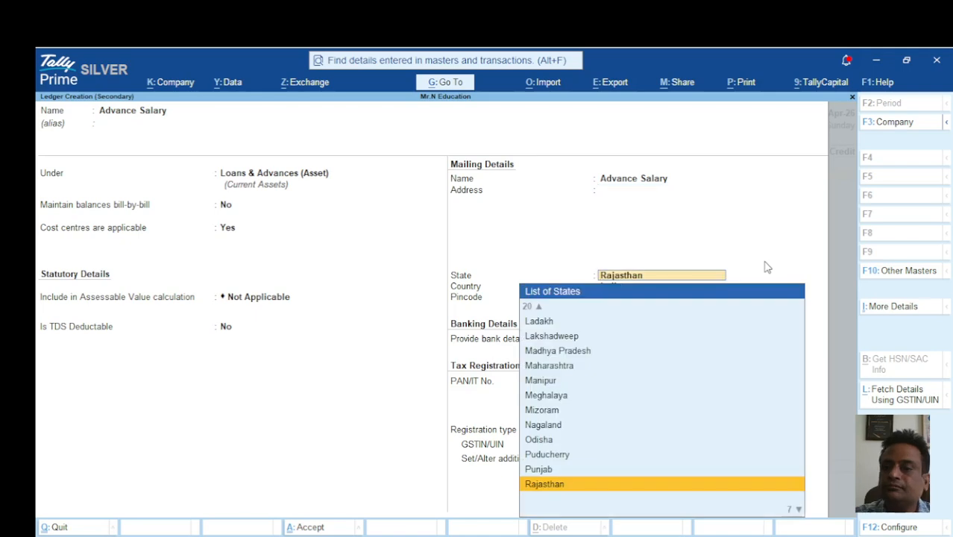
key("Return")
key("Return")
key("Return")
key("Return")
key("Return")
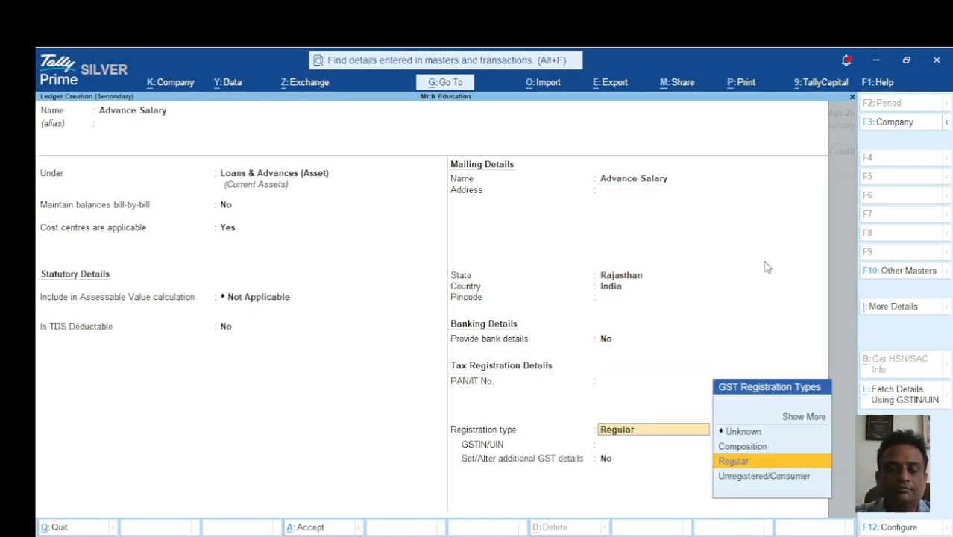
key("Return")
key("Return")
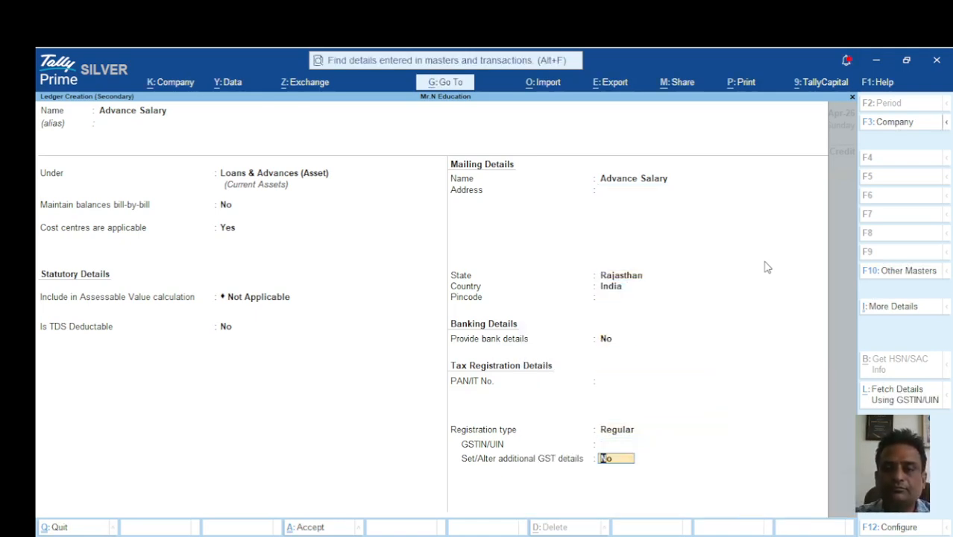
key("Return")
key("Return")
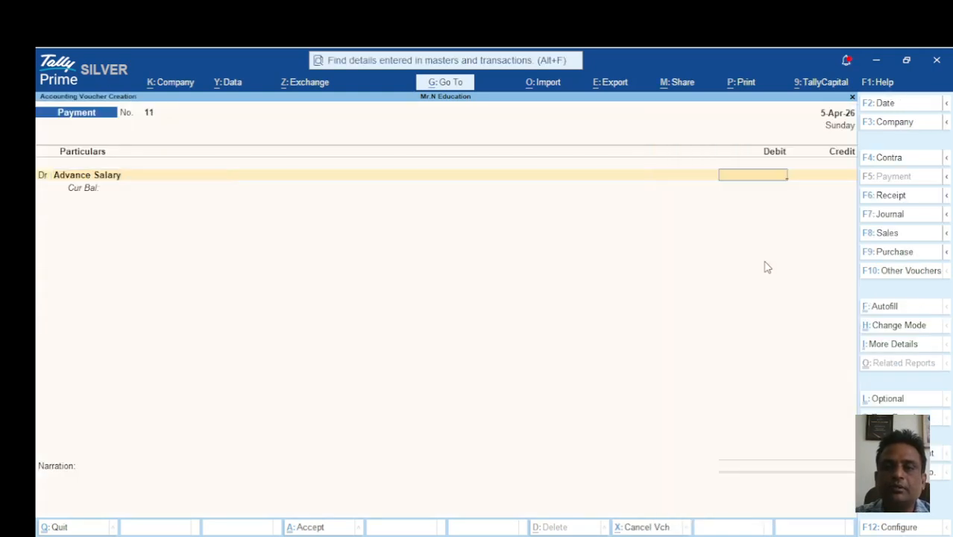
Debit Advance Salary with 3000 and allocate the full amount to the first employee's cost centre.
type("3000")
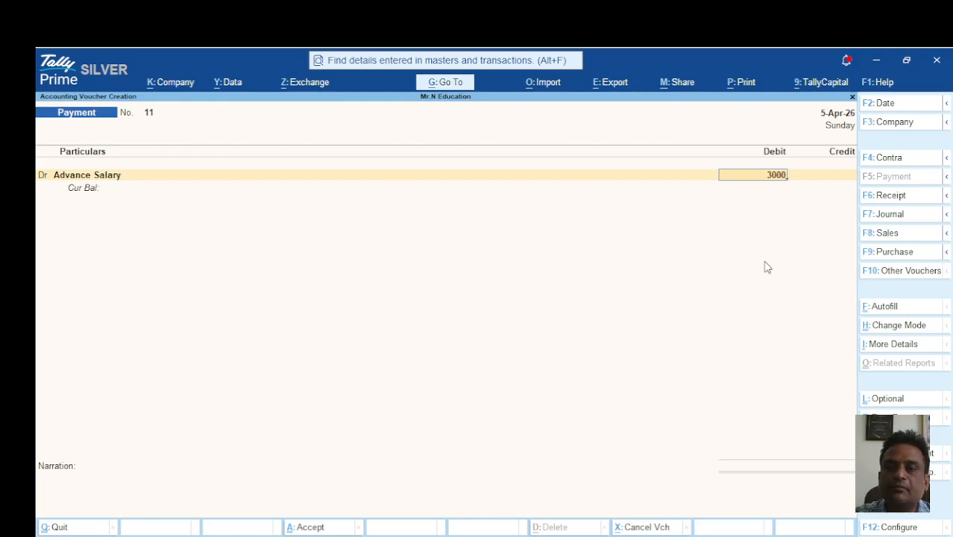
key("Return")
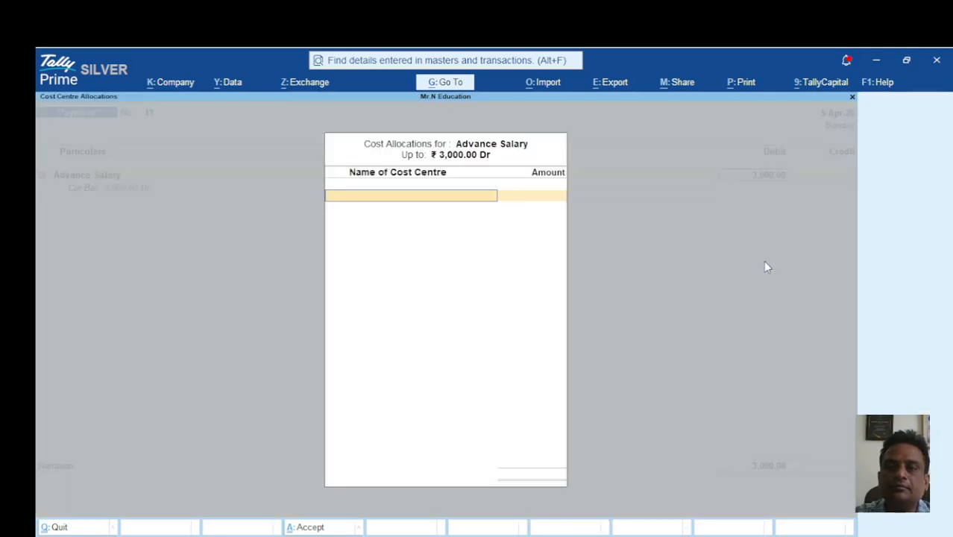
type("R")
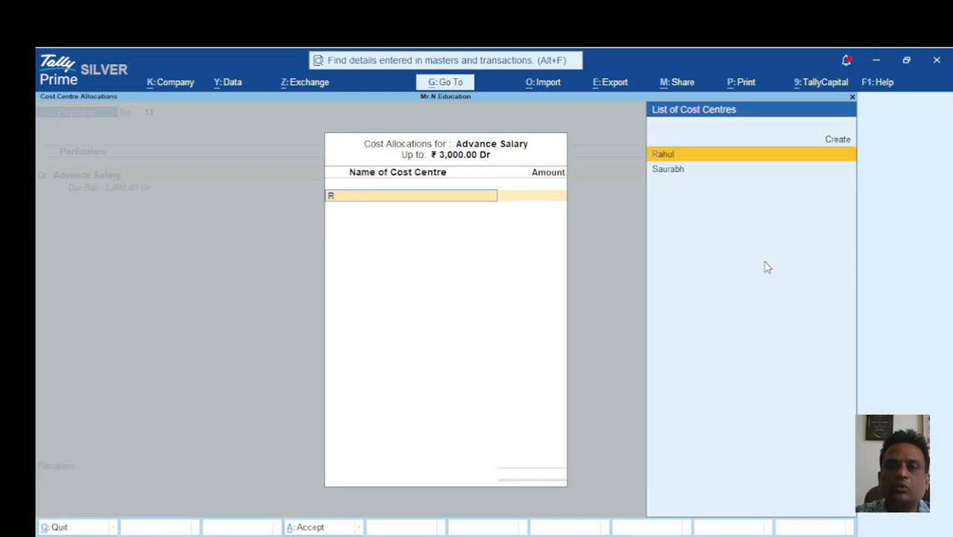
key("Return")
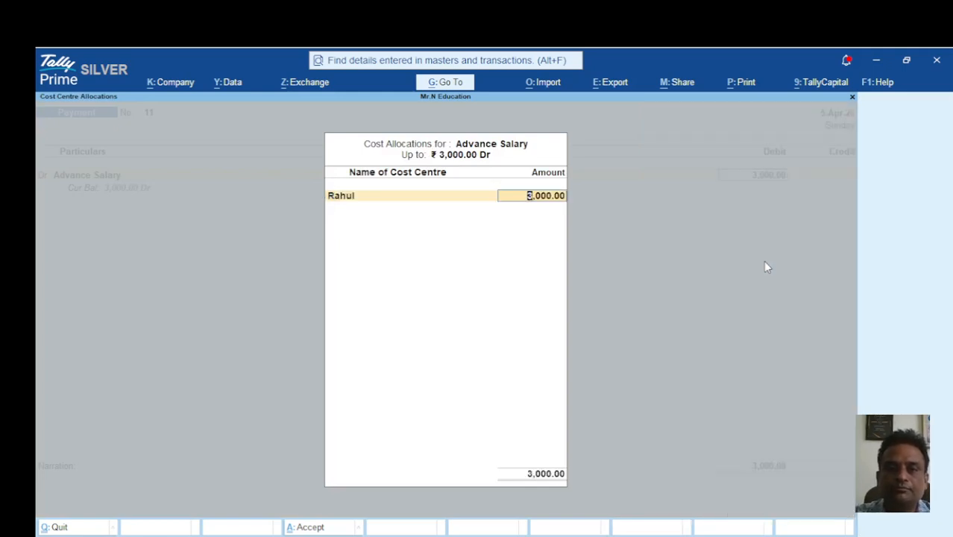
key("BackSpace")
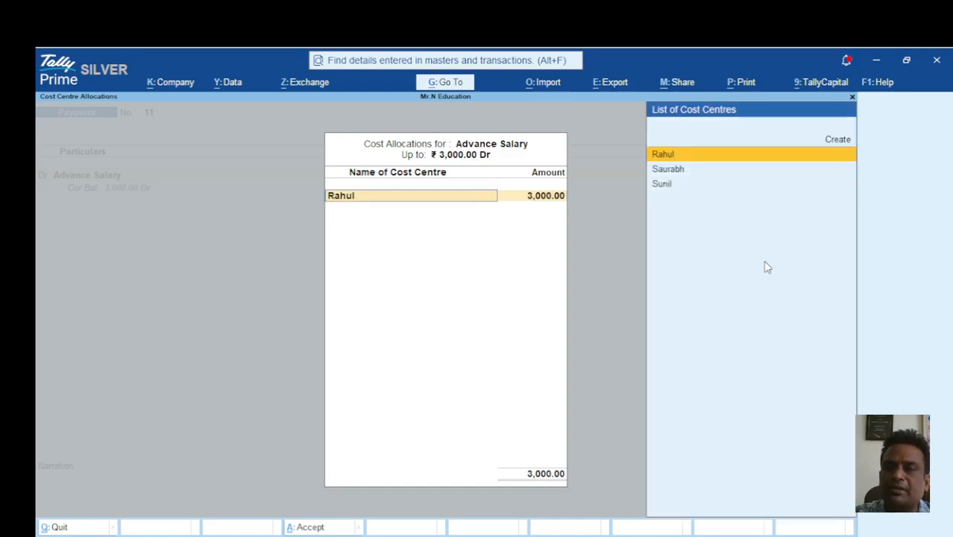
key("Return")
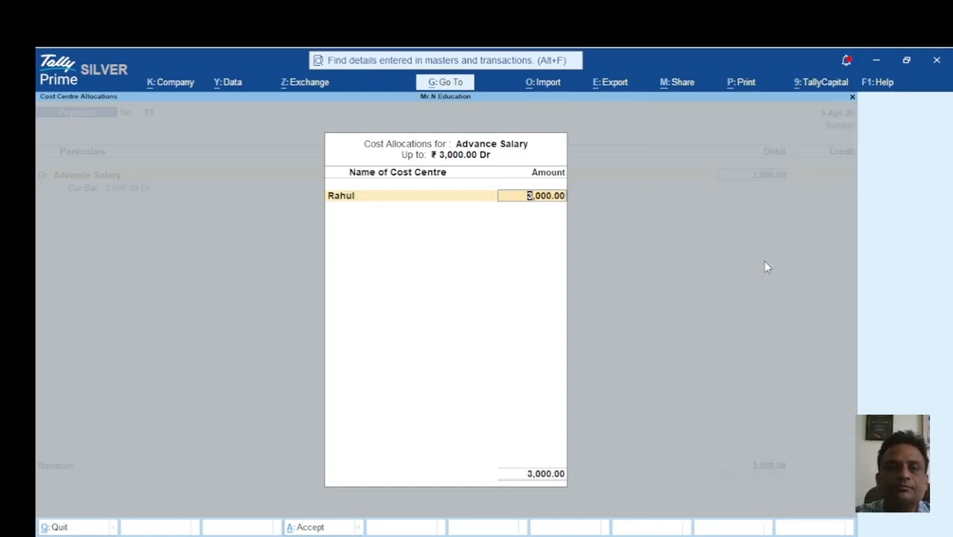
key("Return")
key("Return")
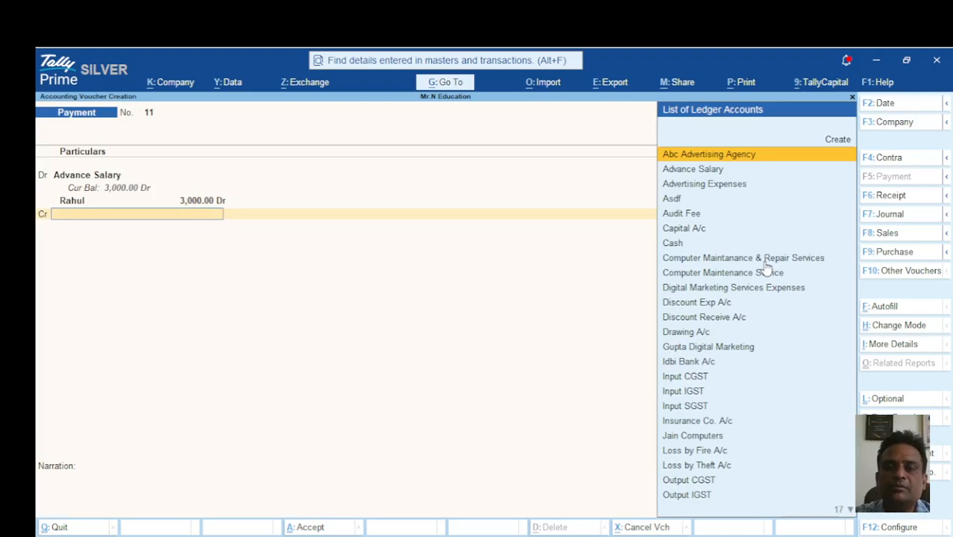
Credit the Cash ledger with 3,000.00 in the payment voucher.
type("Ca")
key("Down")
key("Down")
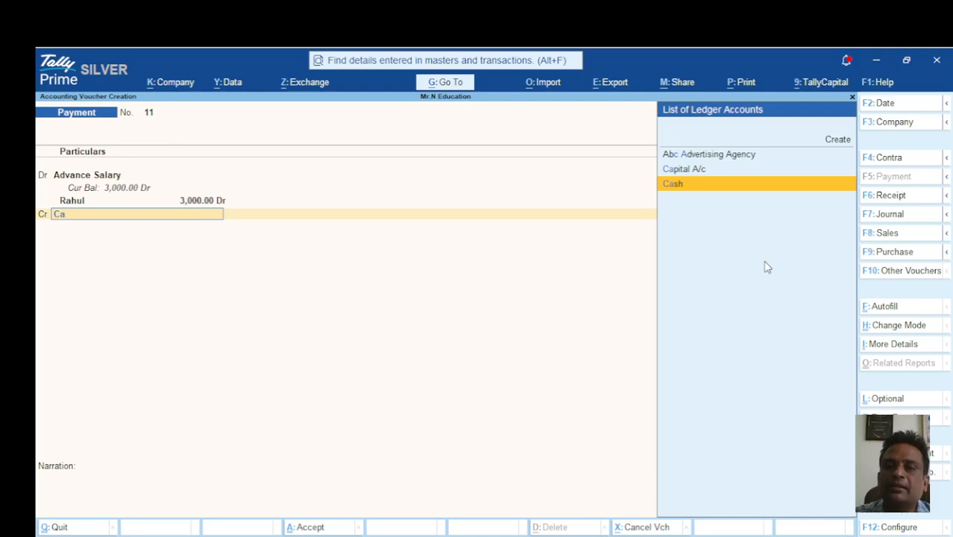
key("Return")
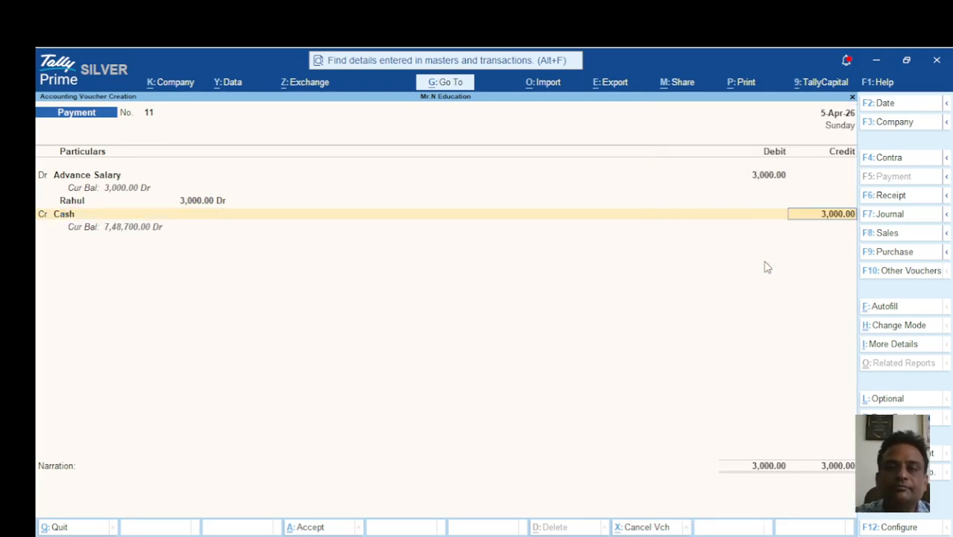
key("Return")
Enter the narration "being paid advance salary" and save the payment voucher.
type("bein")
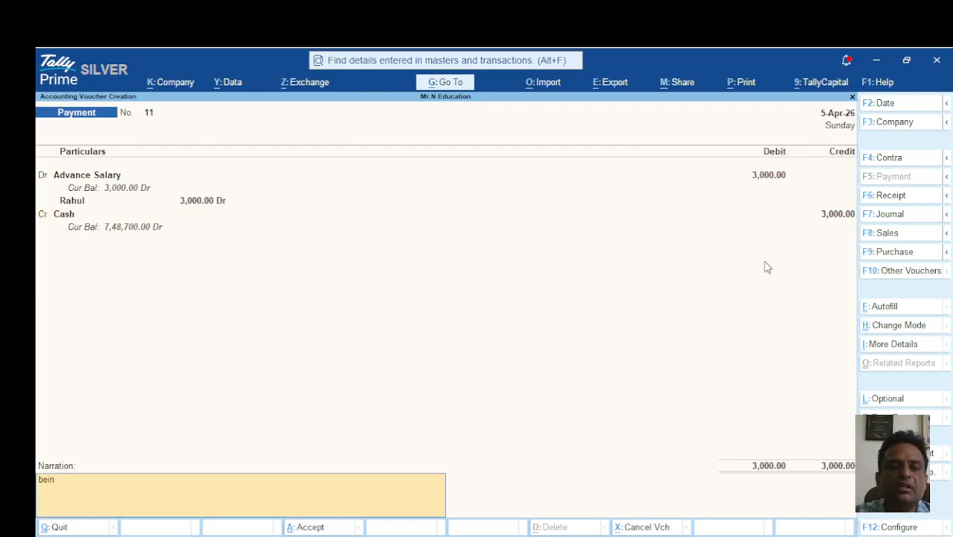
type("g paid a")
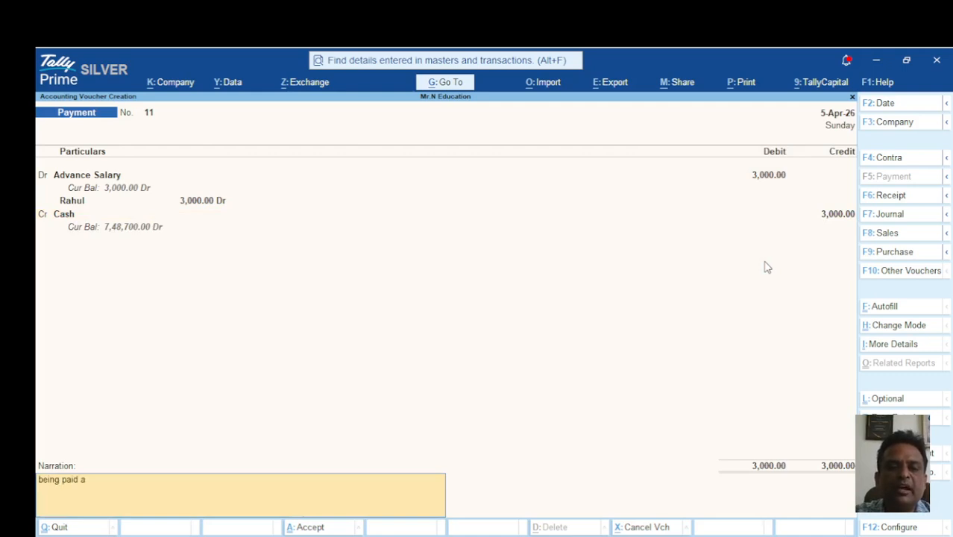
type("dva")
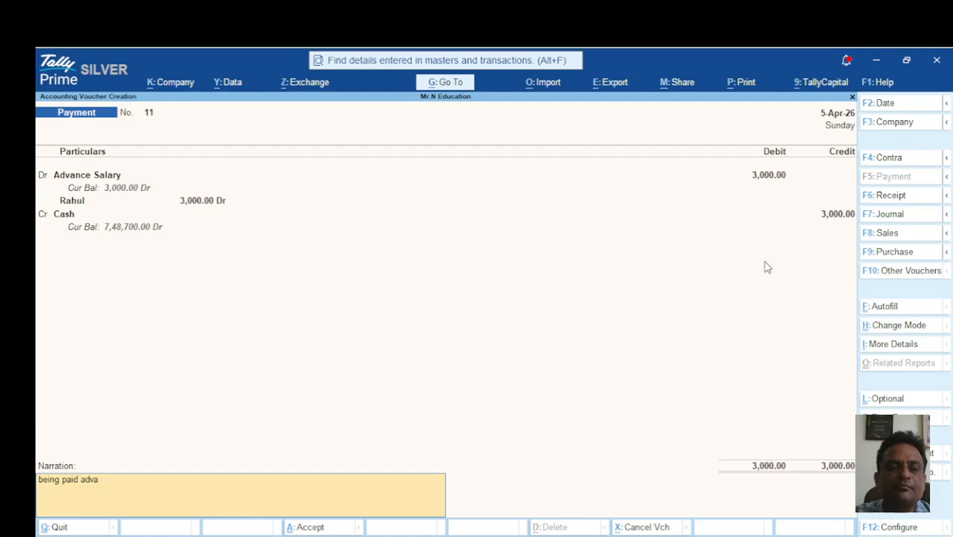
type("cne salary")
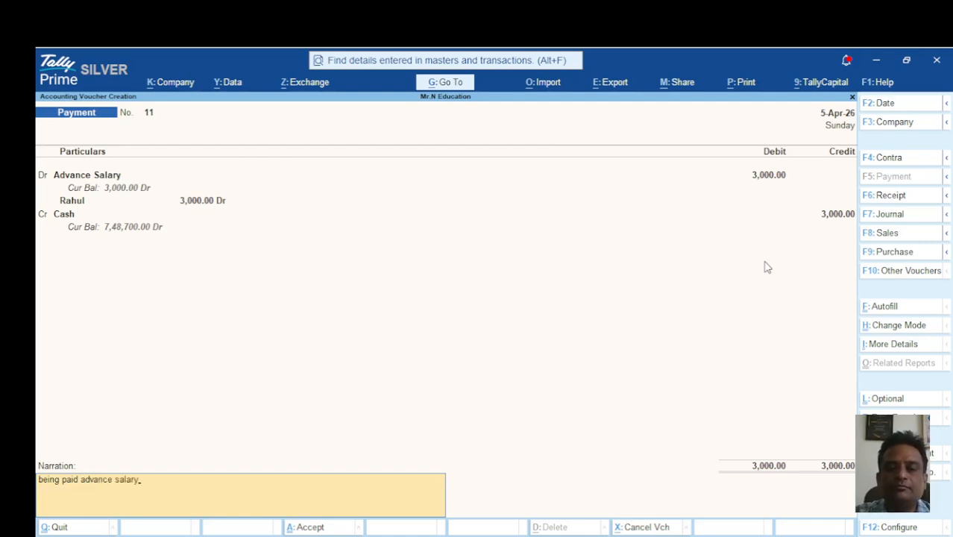
key("Return")
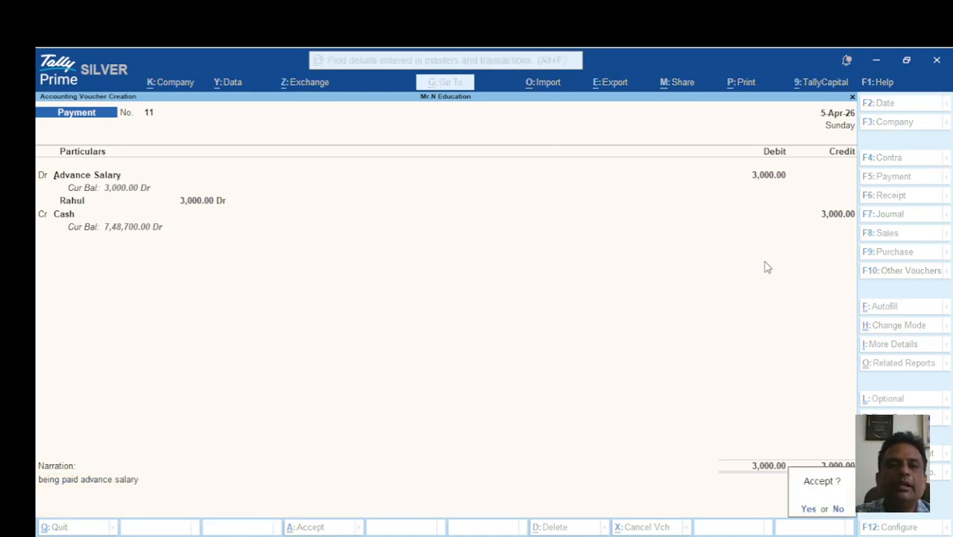
key("Return")
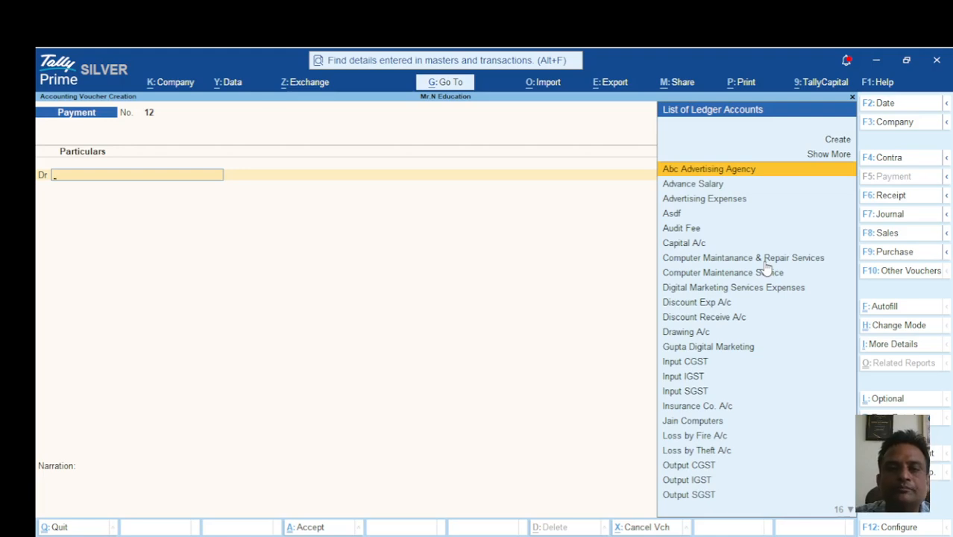
Start a journal voucher and set its date to 30-4.
key("F7")
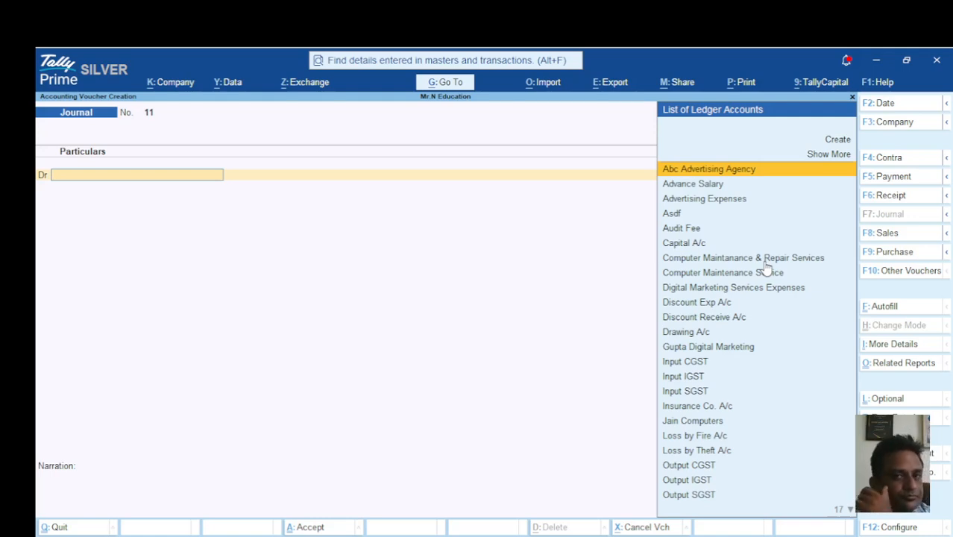
key("F2")
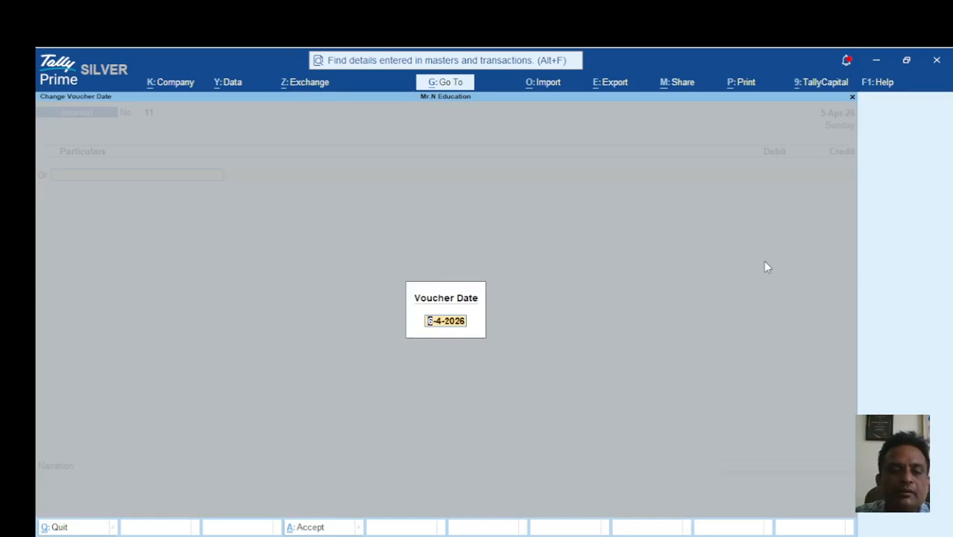
type("30-")
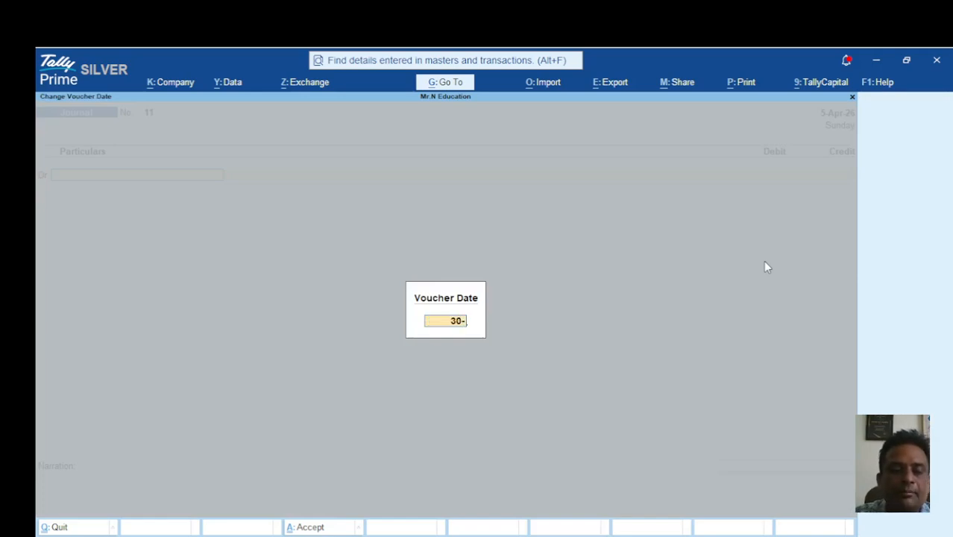
type("4")
key("Return")
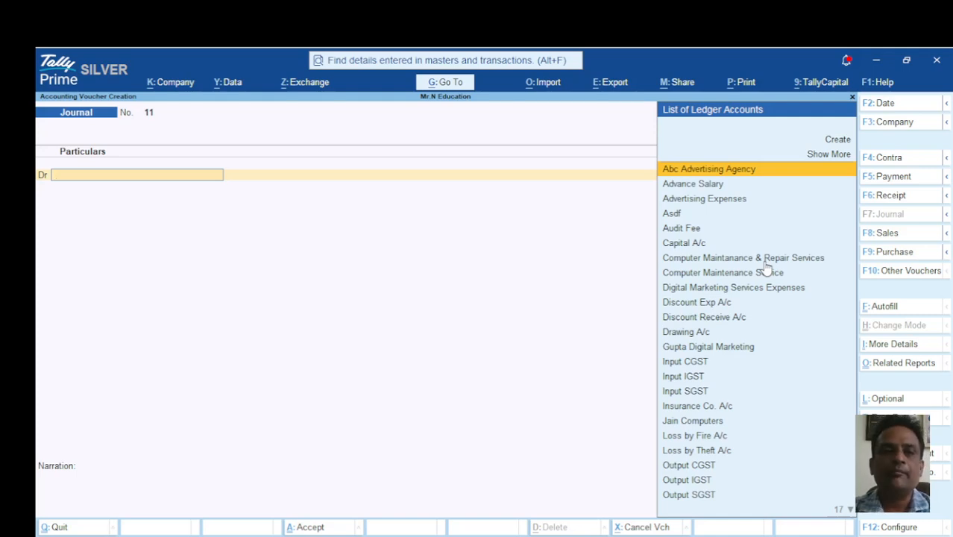
Choose Salary Exp. A/c as the debit ledger and open that ledger for alteration.
type("S")
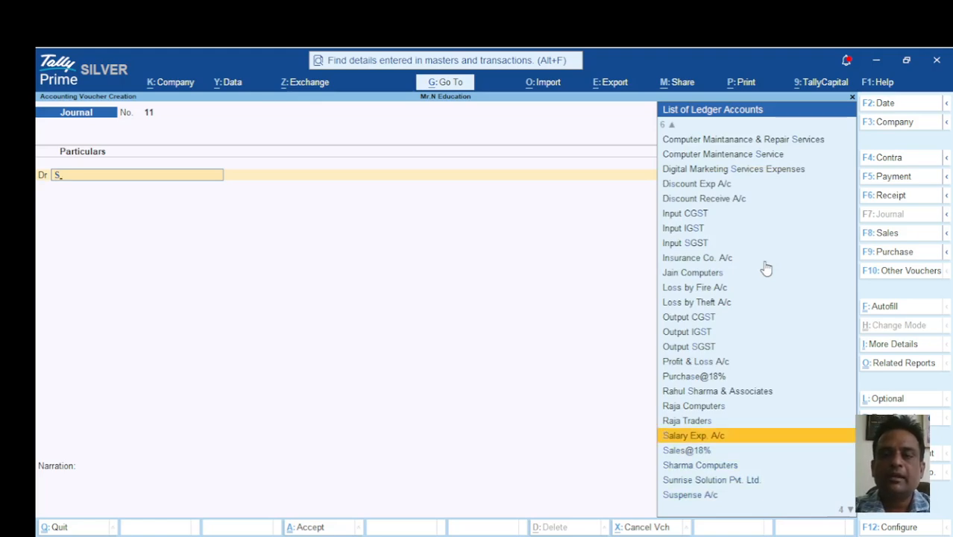
key("Return")
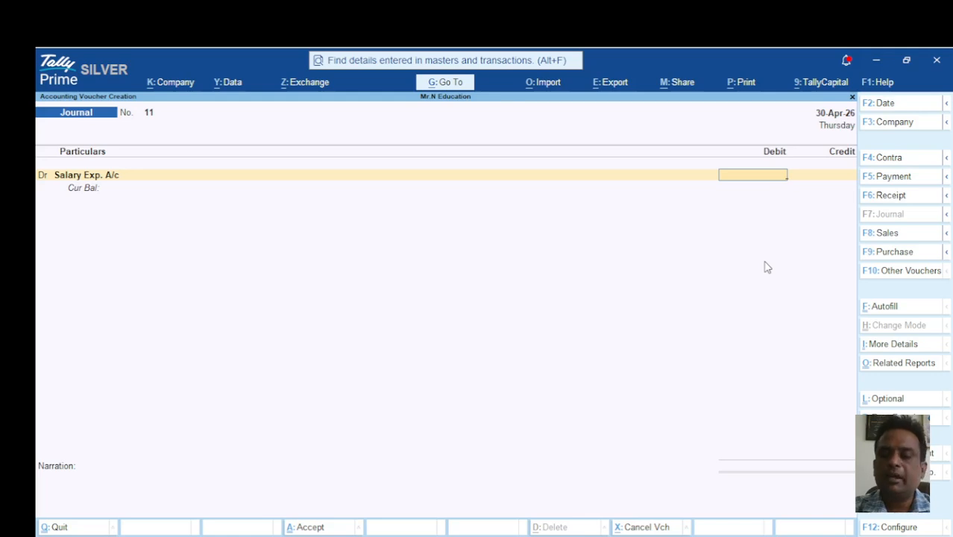
key("BackSpace")
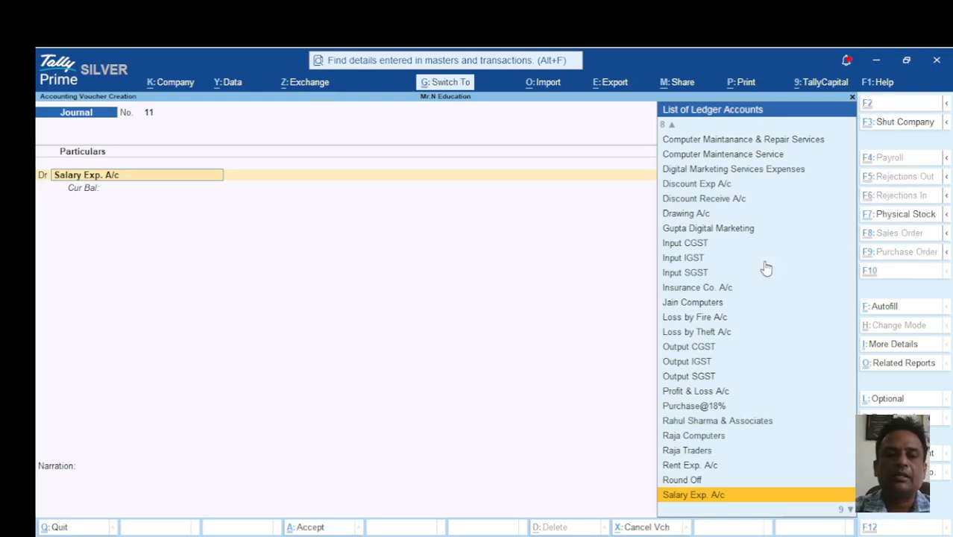
key("ctrl+Return")
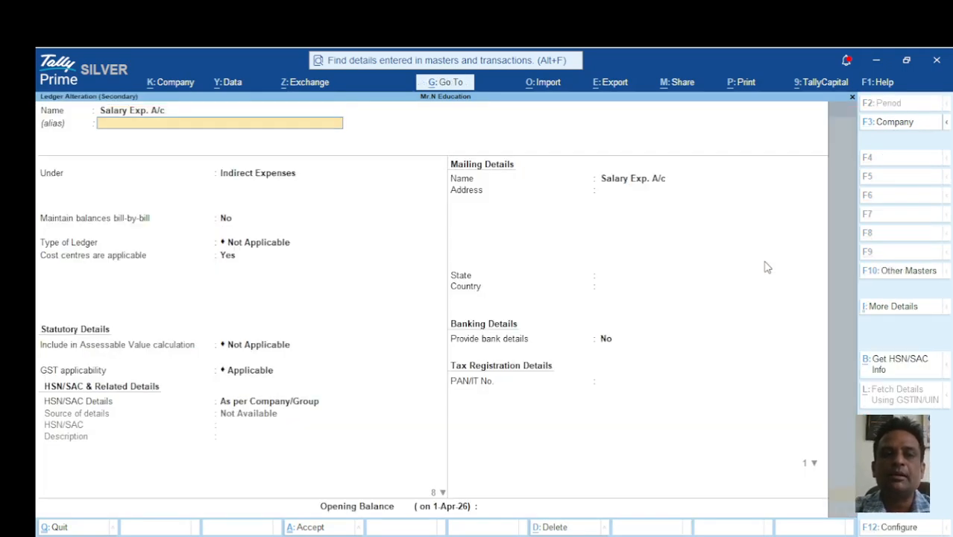
Set GST applicability to Not Applicable for Salary Exp. A/c, keep its other settings, and save the ledger.
key("Return")
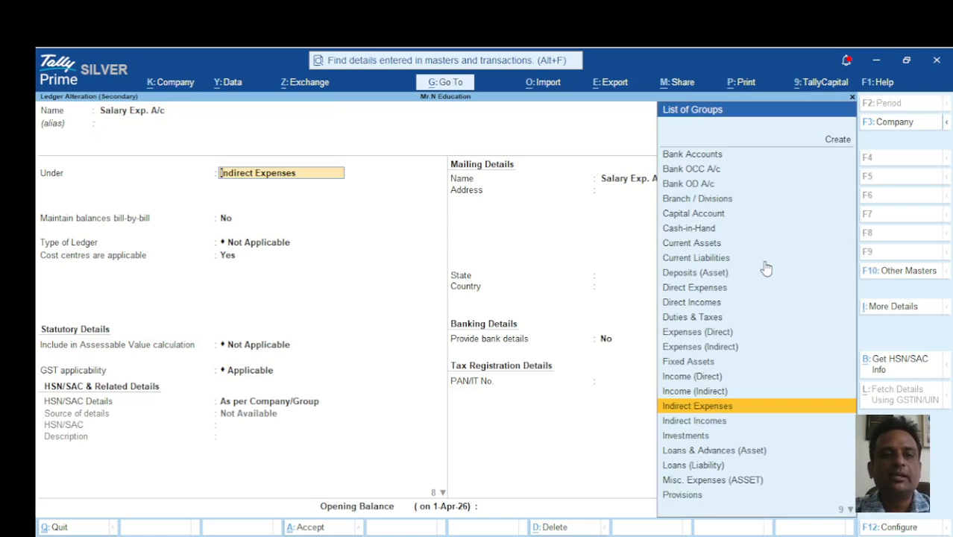
key("Return")
key("Return")
key("Return")
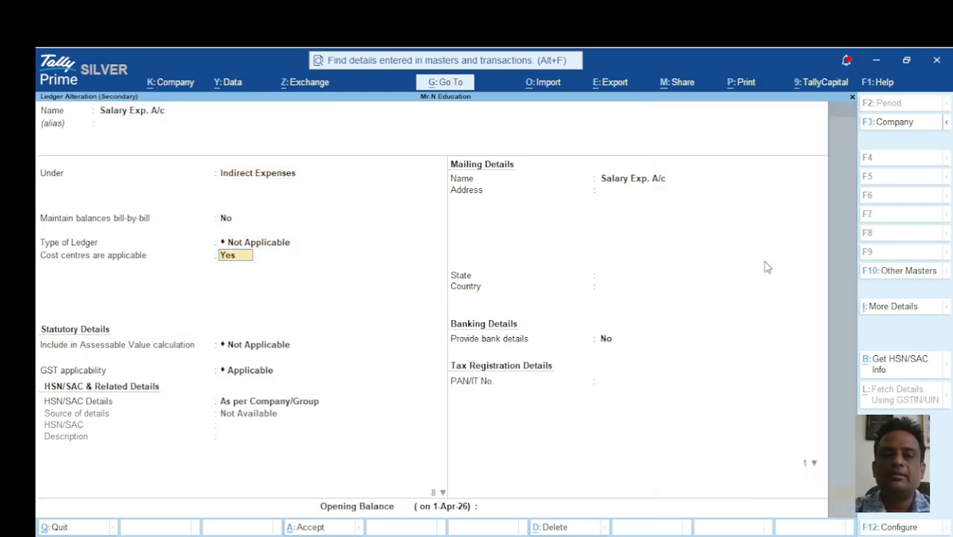
key("Return")
key("Return")
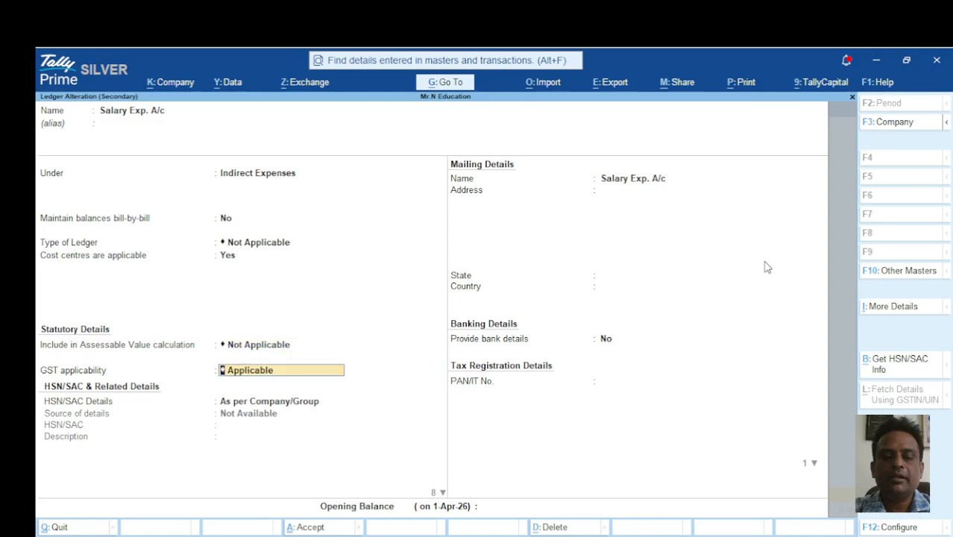
key("BackSpace")
key("Down")
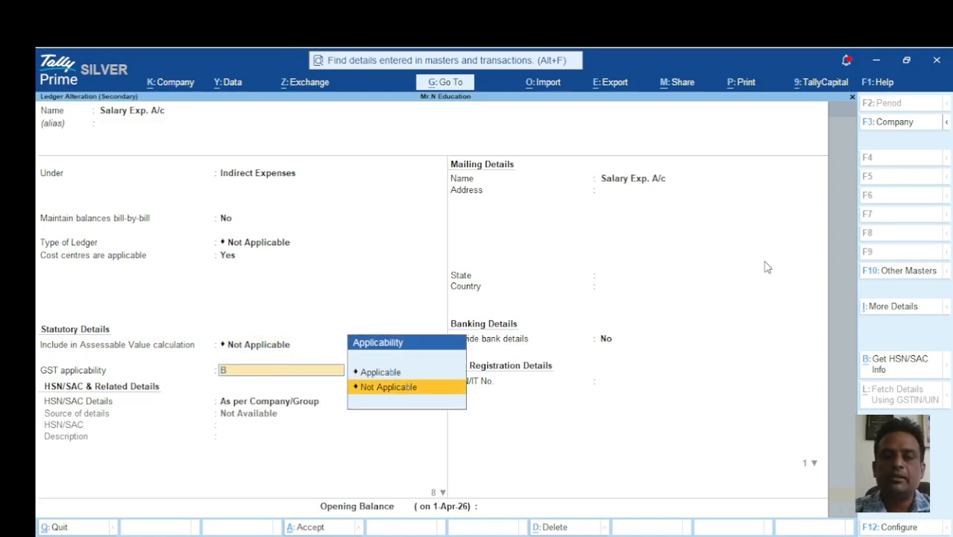
key("Return")
key("Return")
key("Return")
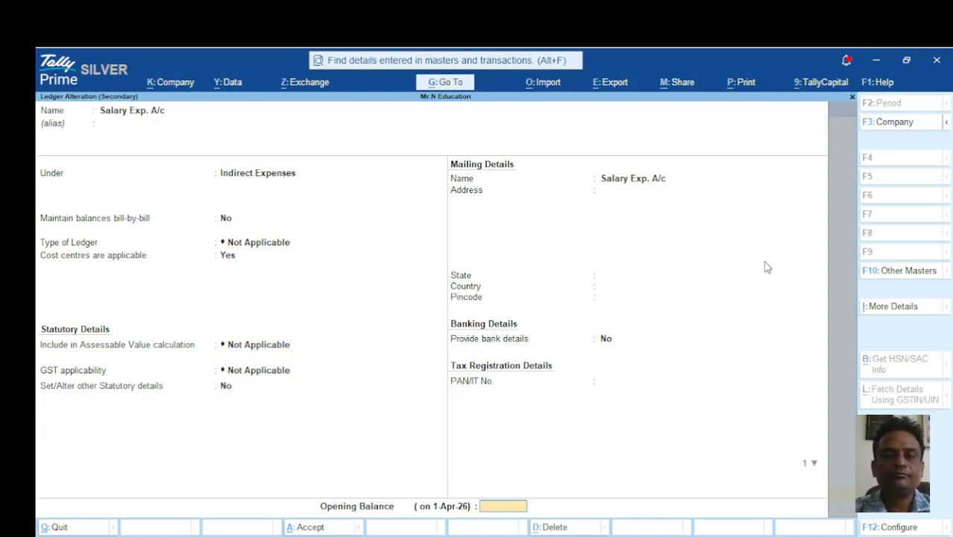
key("Return")
key("Return")
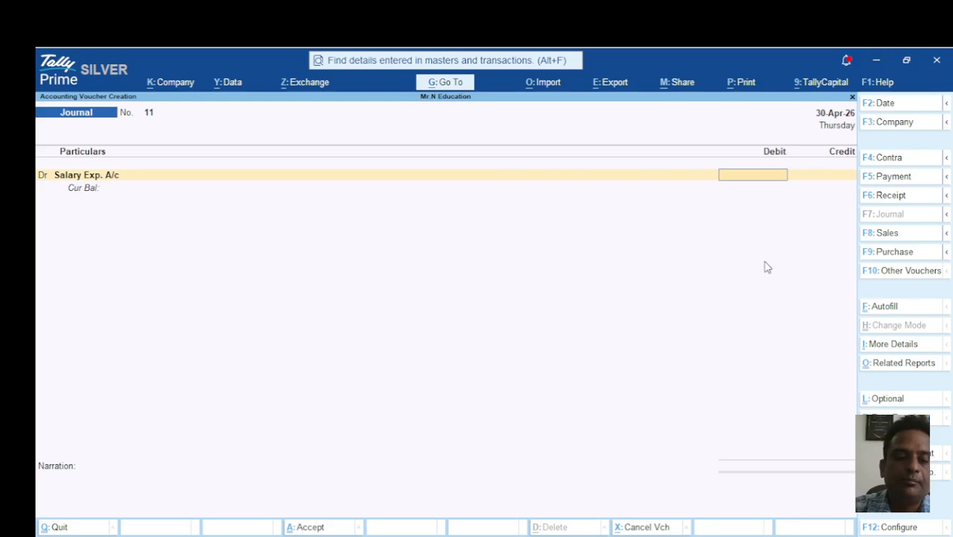
Debit Salary Exp. A/c with 90000 and allocate 30000 to the first employee's cost centre.
type("900")
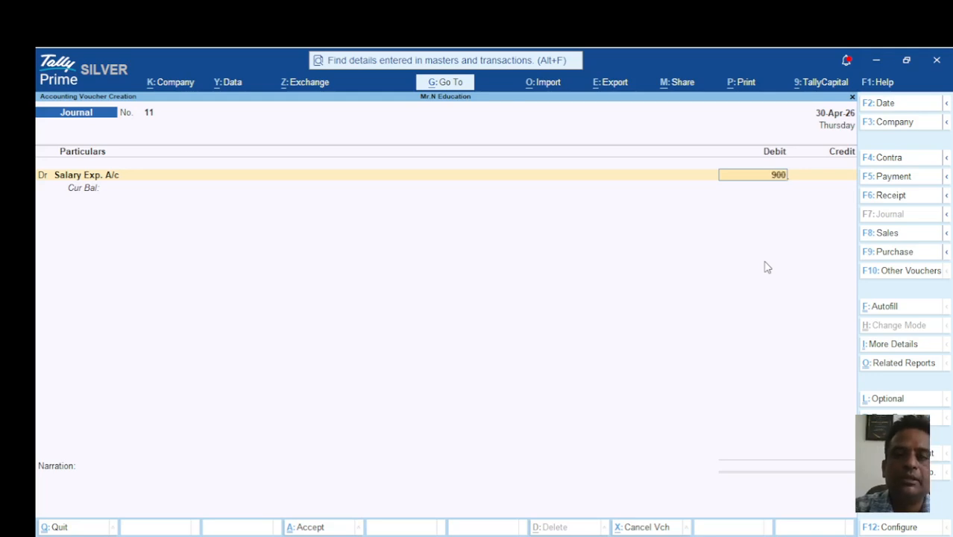
type("00")
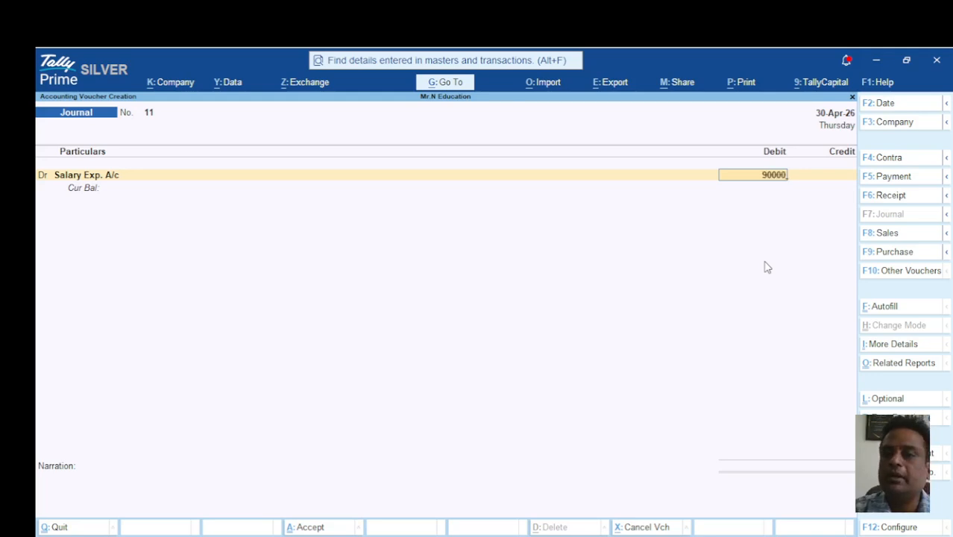
key("Return")
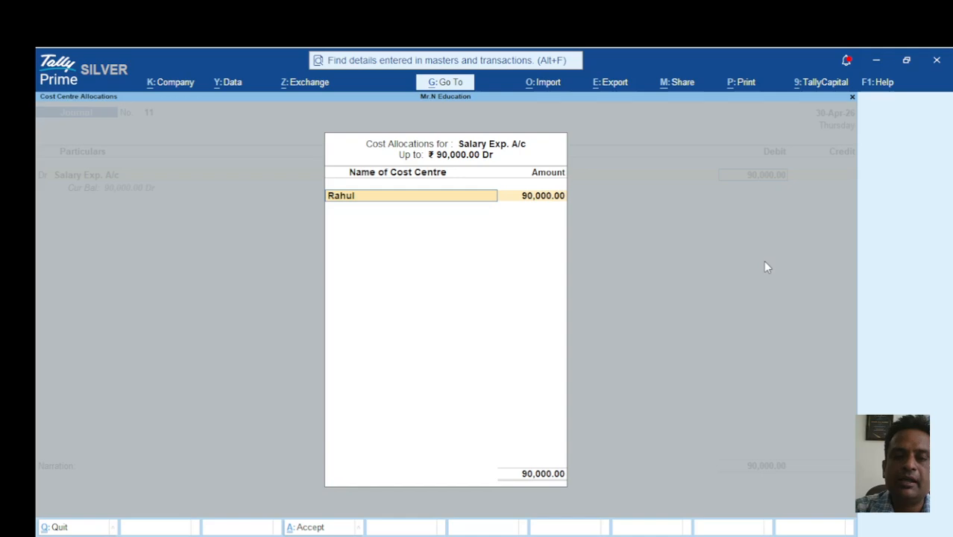
type("R")
key("Return")
type("3")
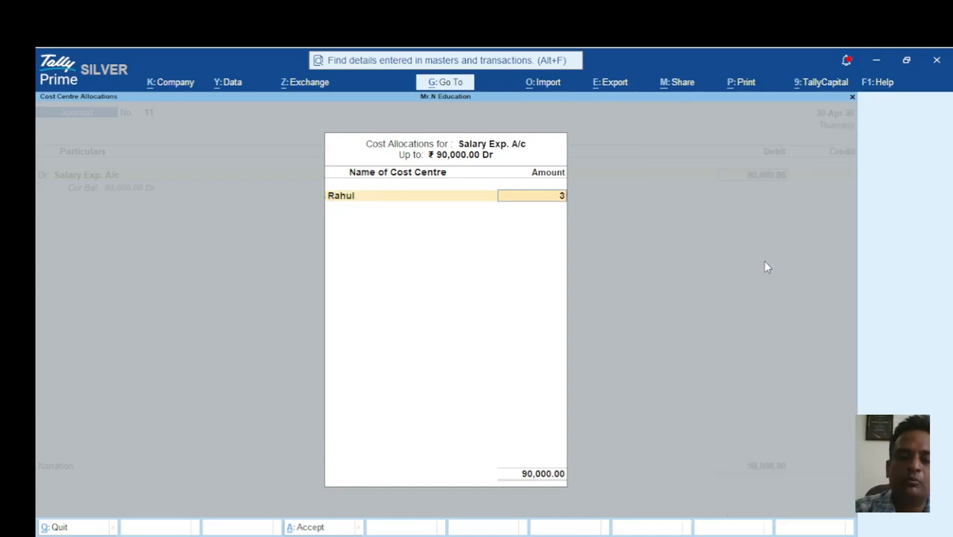
type("0000")
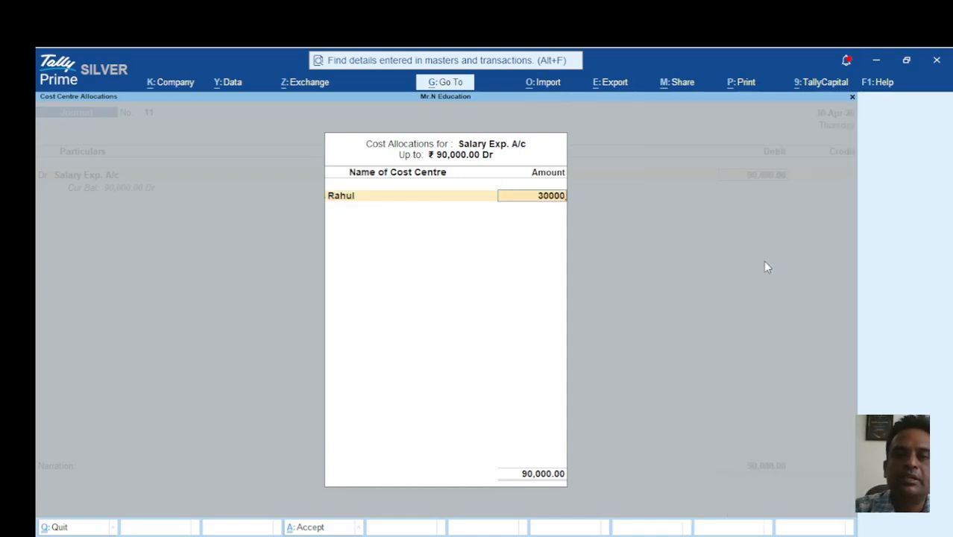
key("Return")
Allocate 30,000 of the salary expense to each of the second and third employees' cost centres.
type("sa")
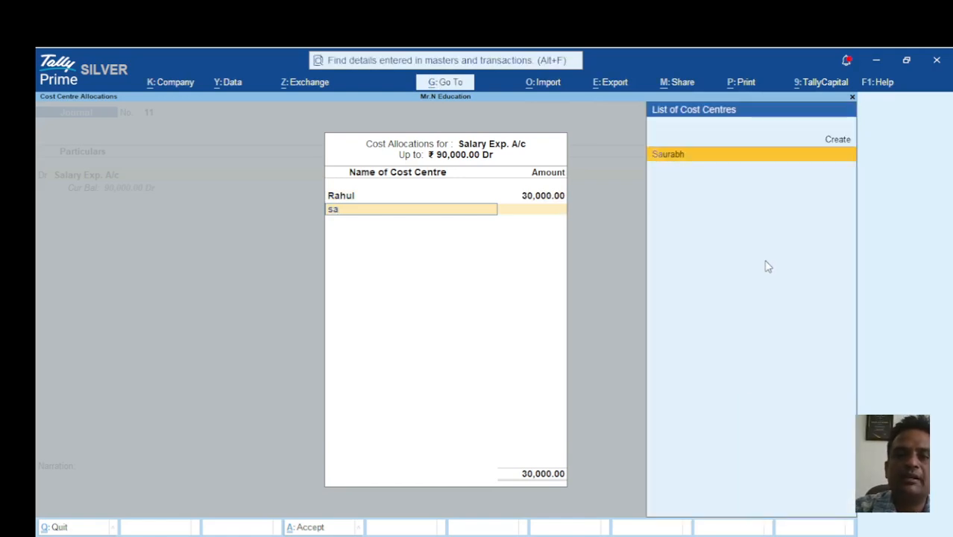
key("Return")
type("3")
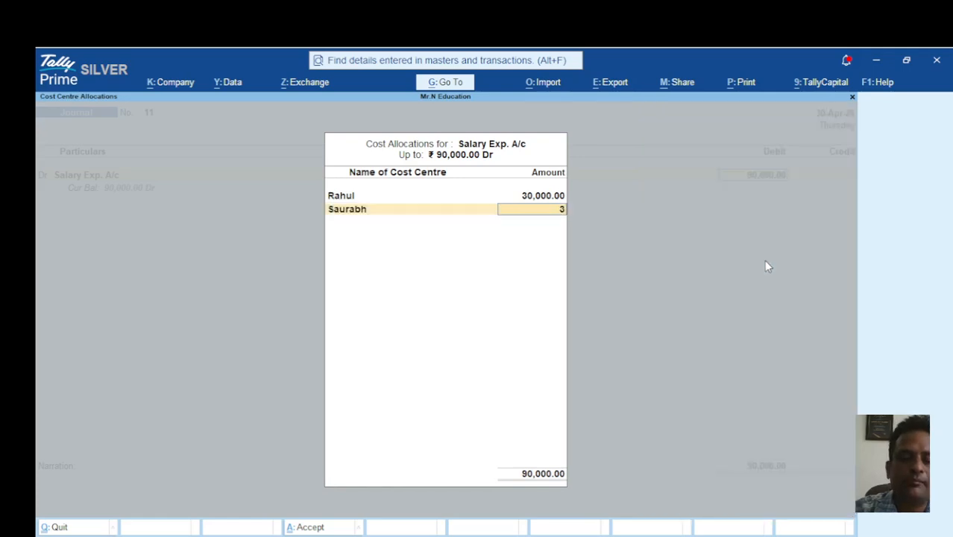
type("0,000")
key("Return")
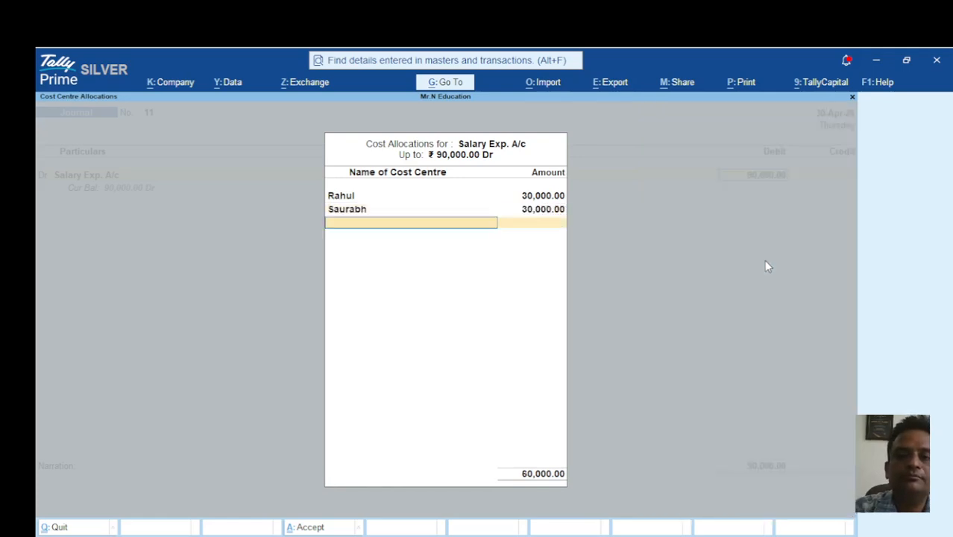
type("Su")
key("Return")
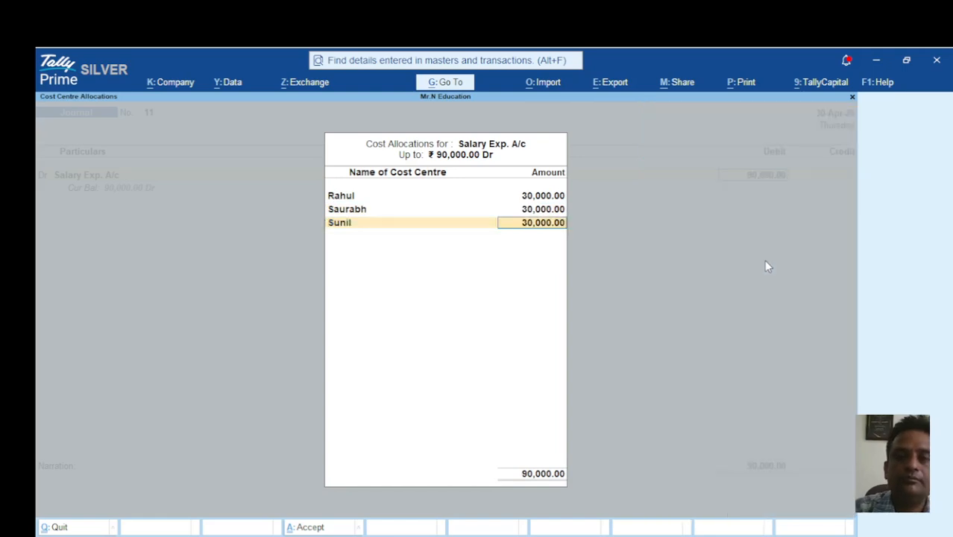
key("Return")
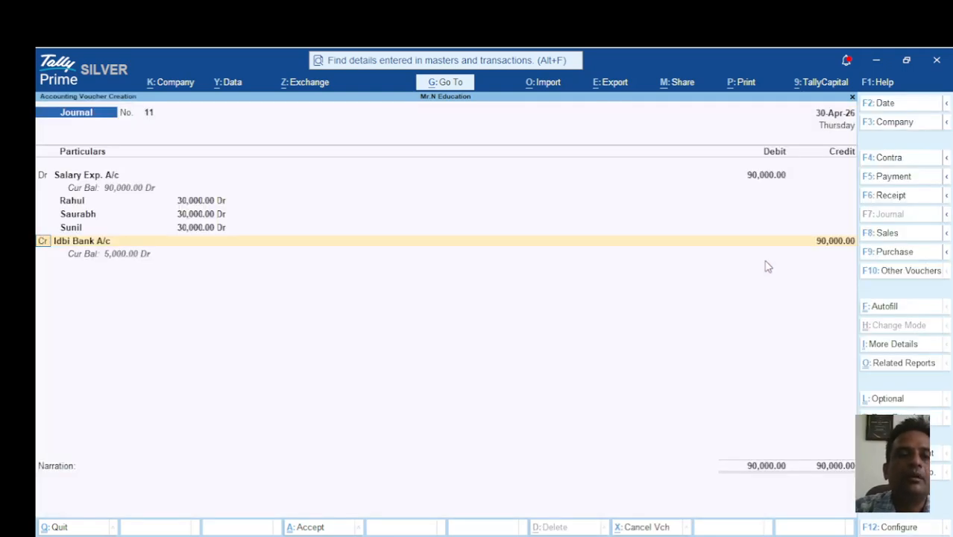
Credit Advance Salary with 3000 and allocate the full amount to the first employee's cost centre.
key("Return")
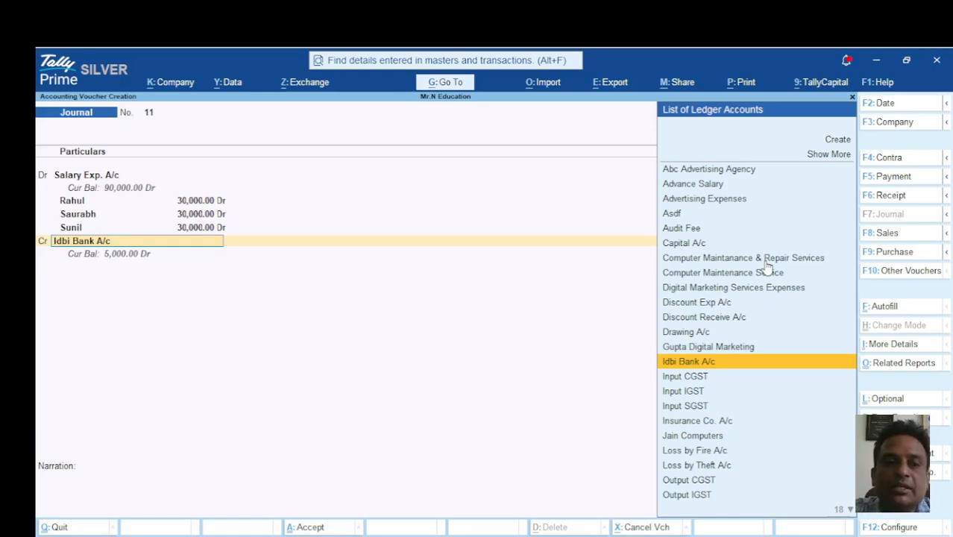
type("A")
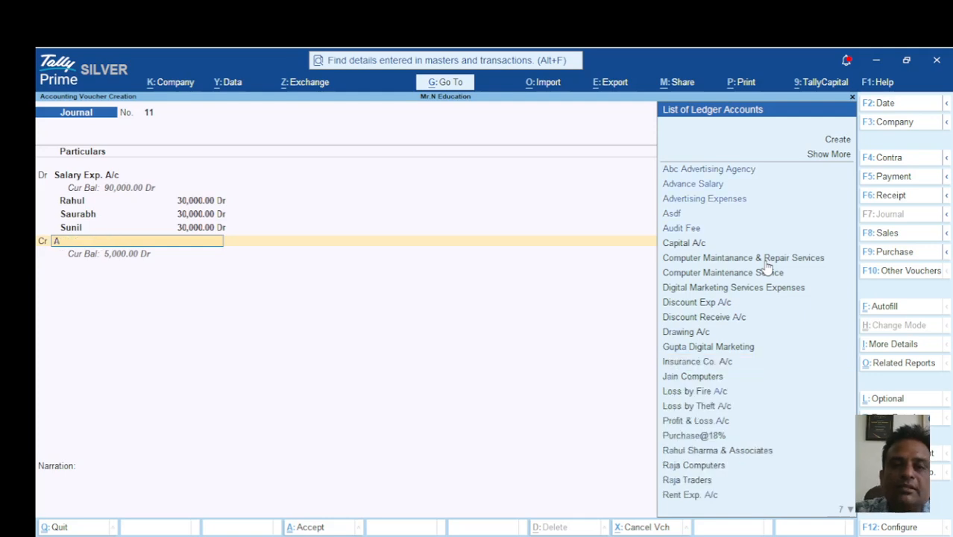
key("Down")
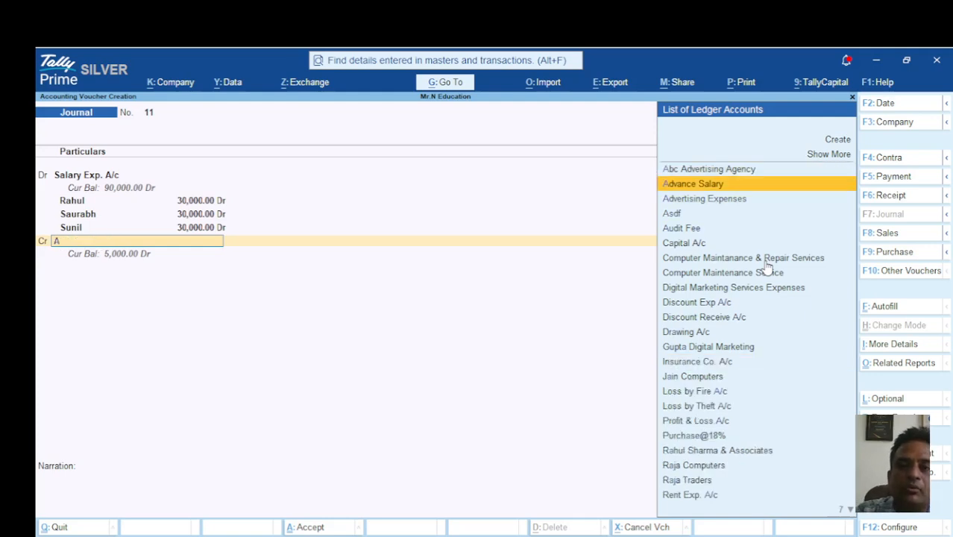
key("Return")
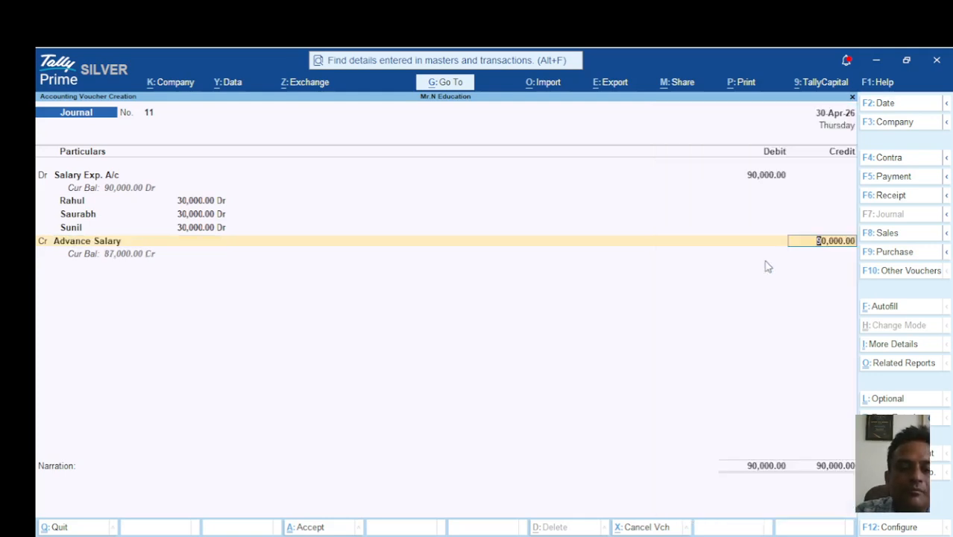
key("BackSpace")
type("3000")
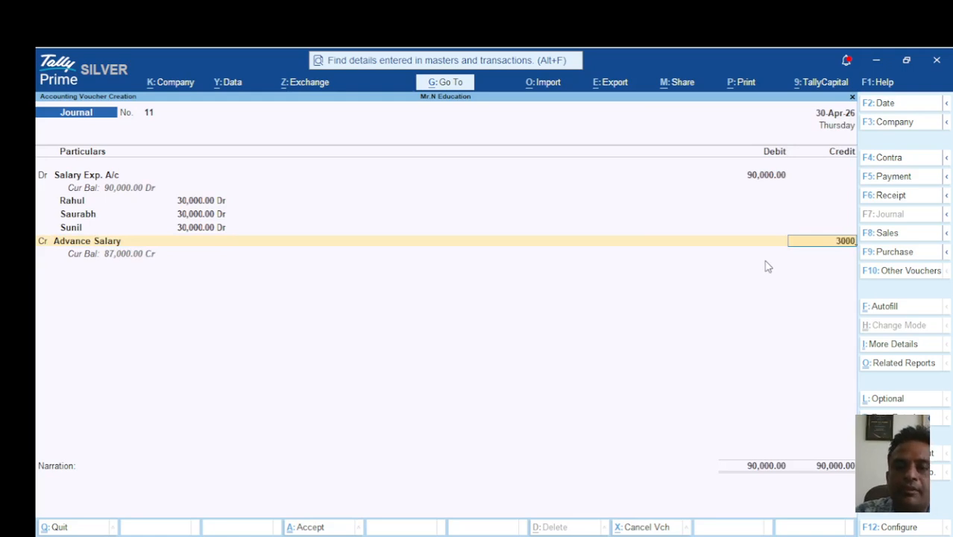
key("Return")
key("Return")
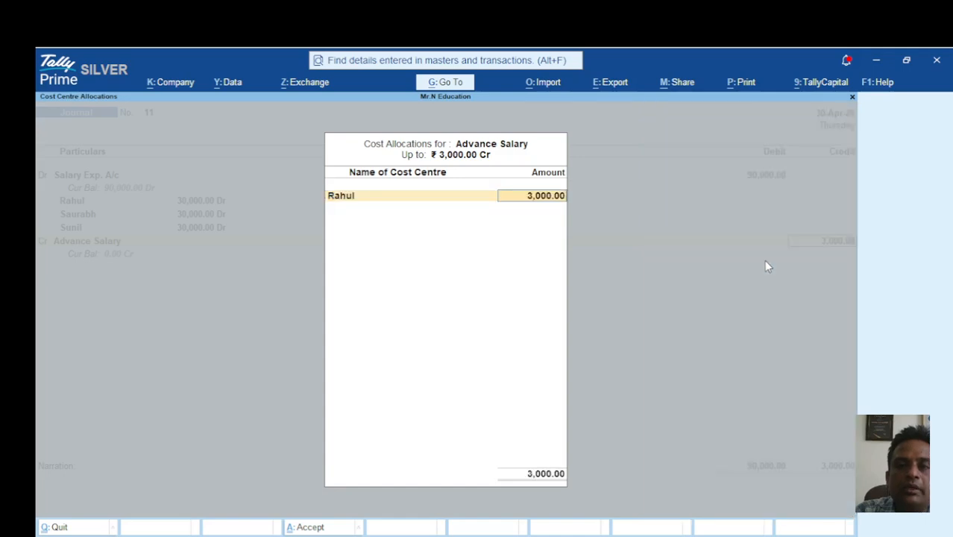
key("Return")
key("Return")
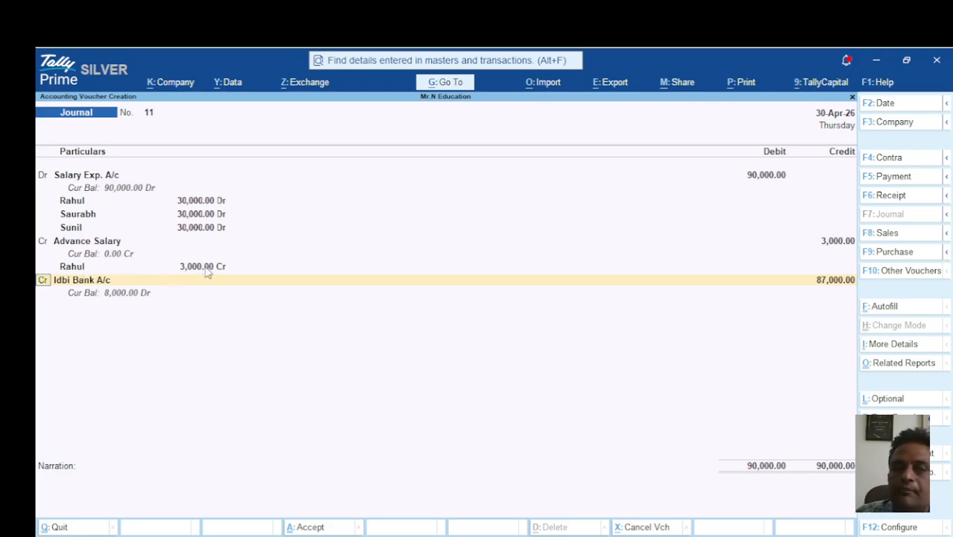
Credit Idbi Bank A/c with 87,000 by cheque dated 30-Apr-26 and save the salary journal without a narration.
key("Return")
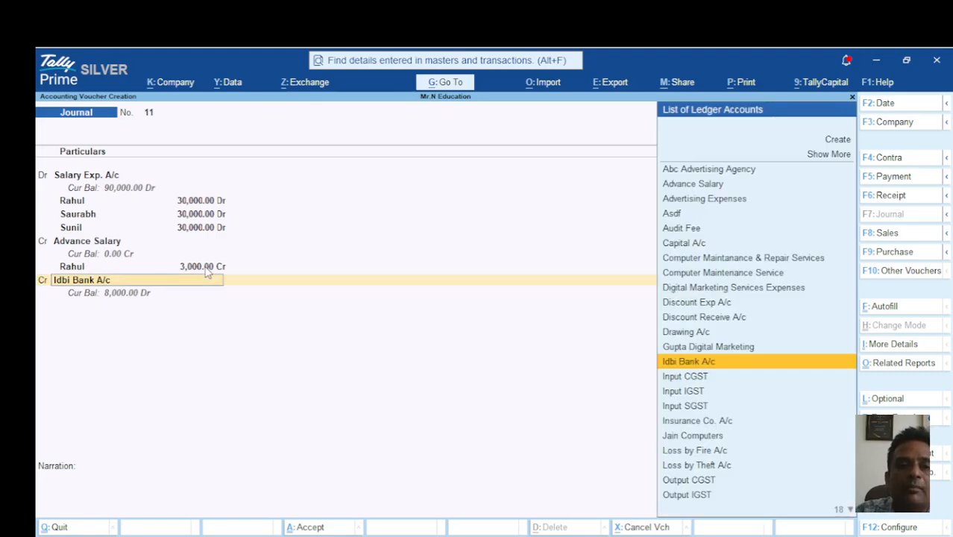
key("Return")
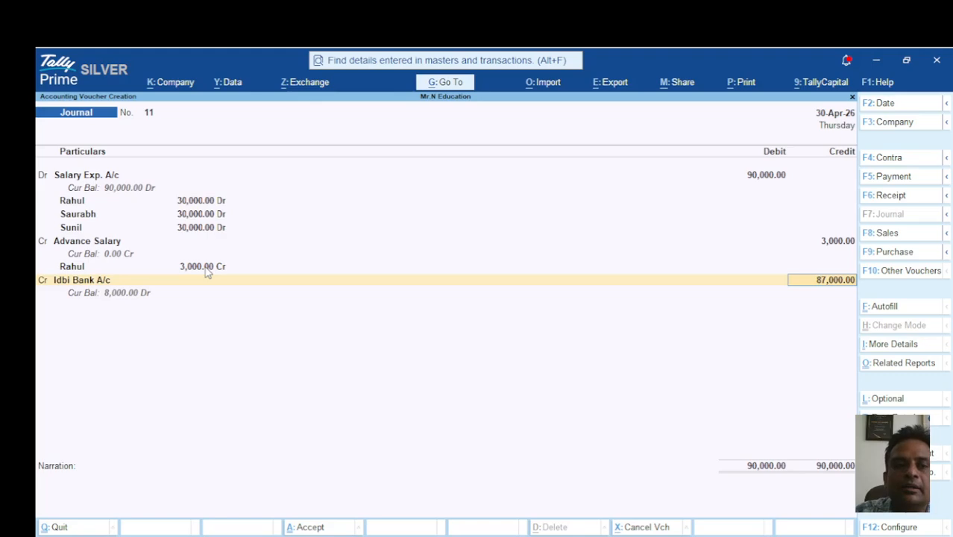
left_click(208, 269)
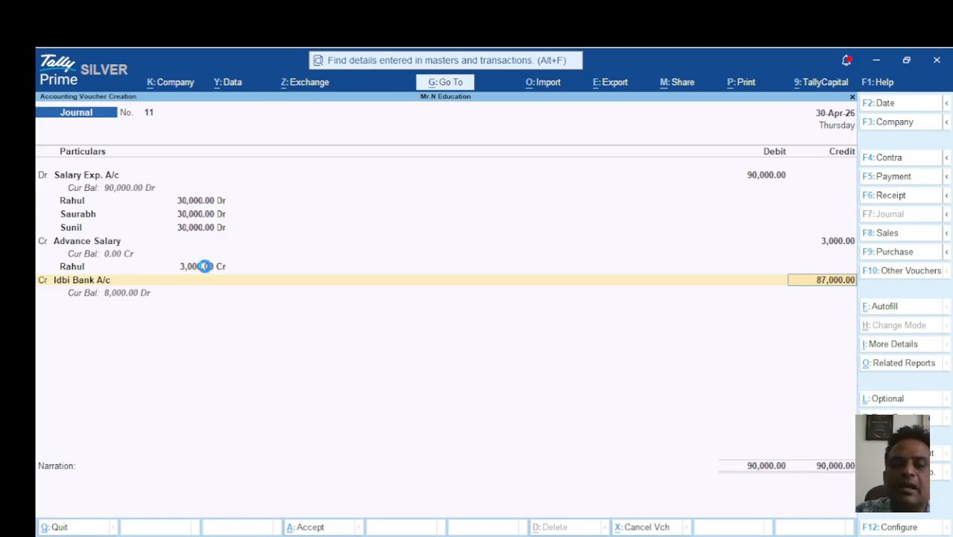
key("Return")
key("Return")
key("Return")
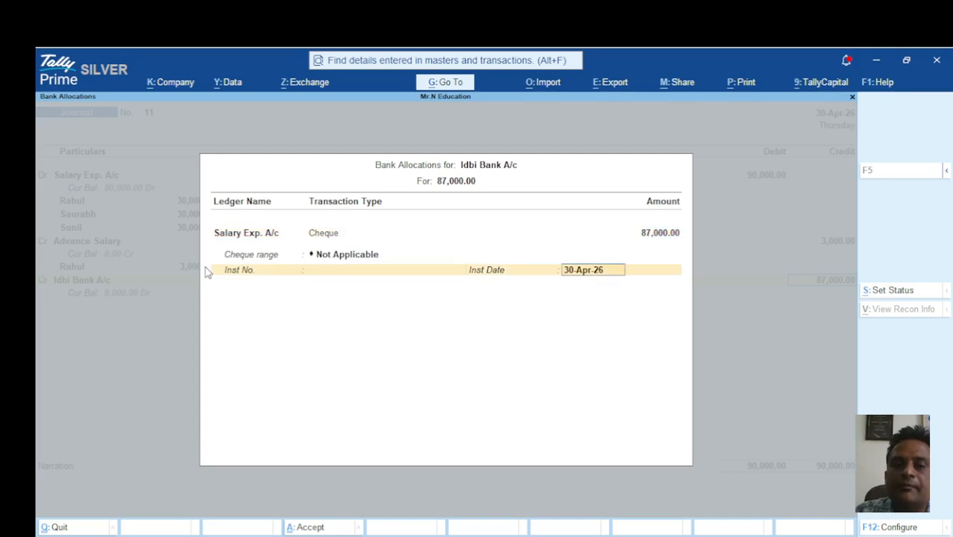
key("Return")
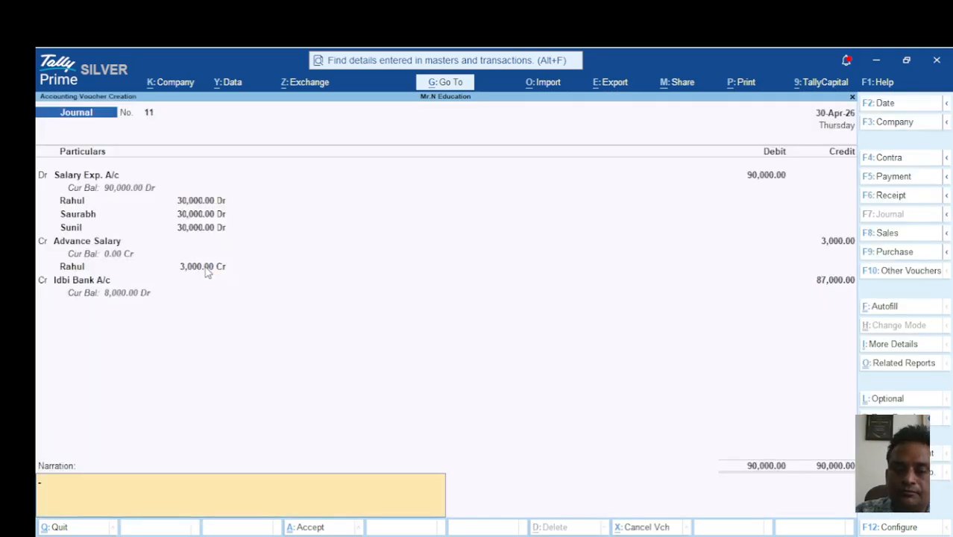
key("Return")
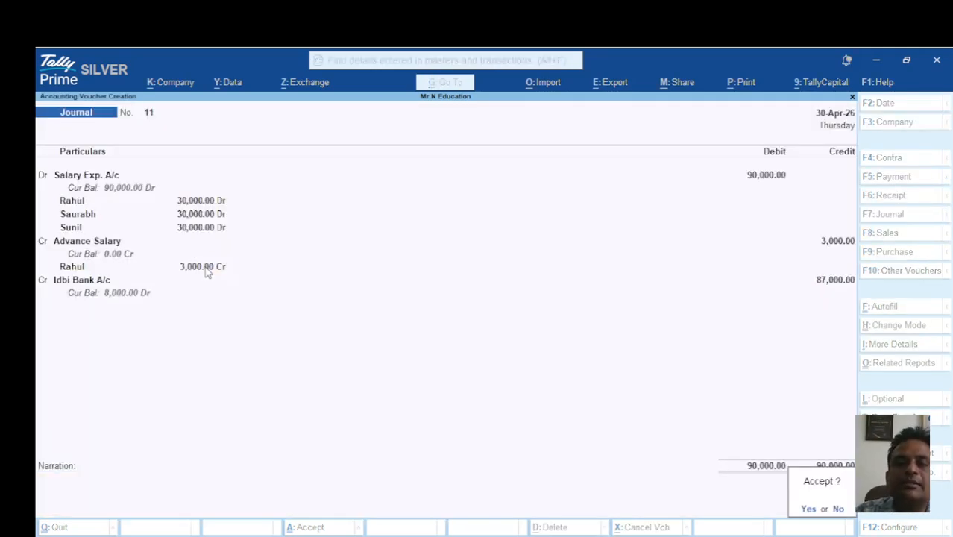
key("Return")
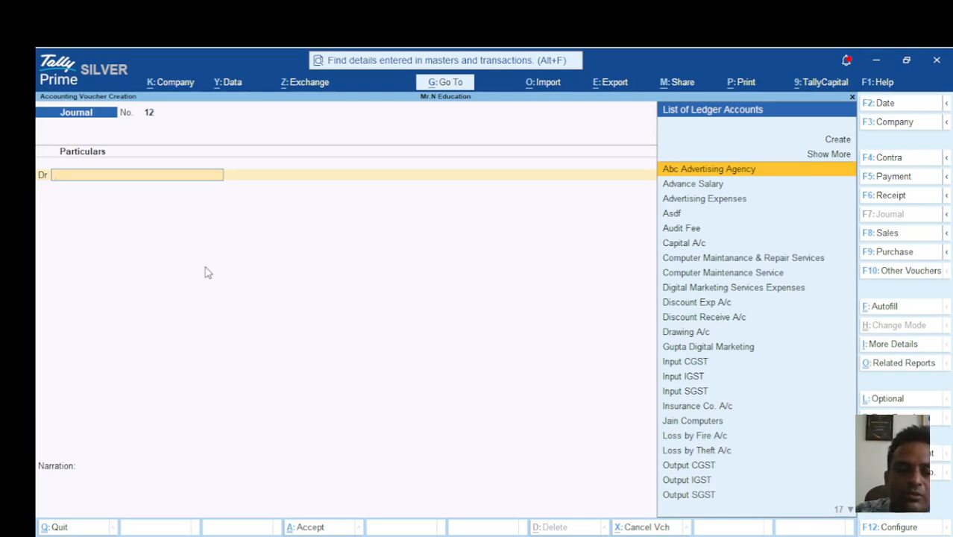
Leave voucher creation and open the Cost Centre Summary among the statements of accounts.
key("Escape")
key("y")
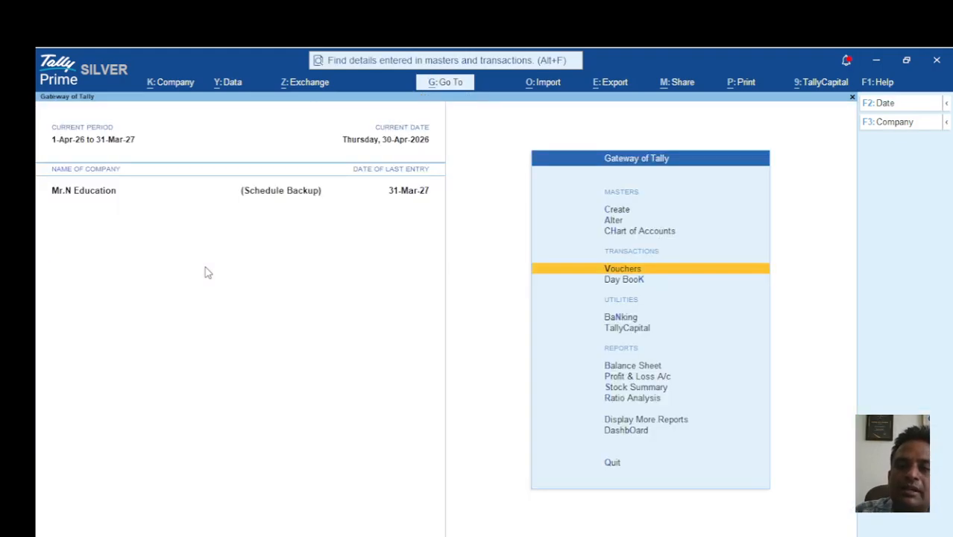
key("Down")
key("Down")
key("Down")
key("Down")
key("Down")
key("Down")
key("Down")
key("Down")
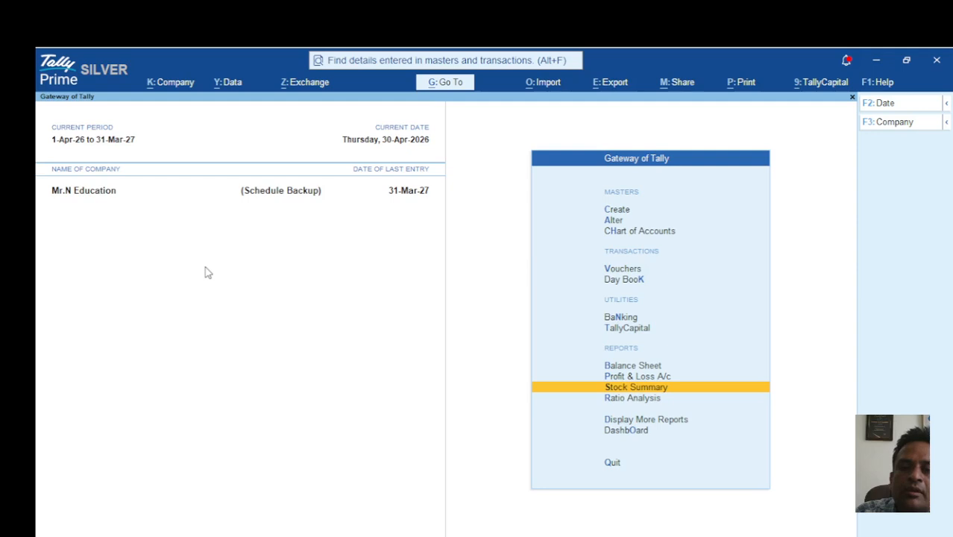
key("Return")
key("Down")
key("Down")
key("Down")
key("Down")
key("Down")
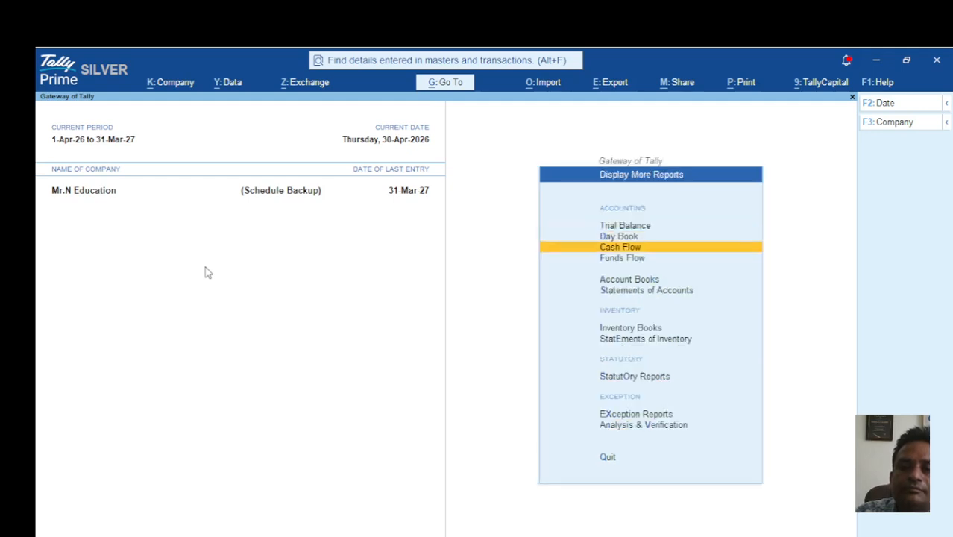
key("Return")
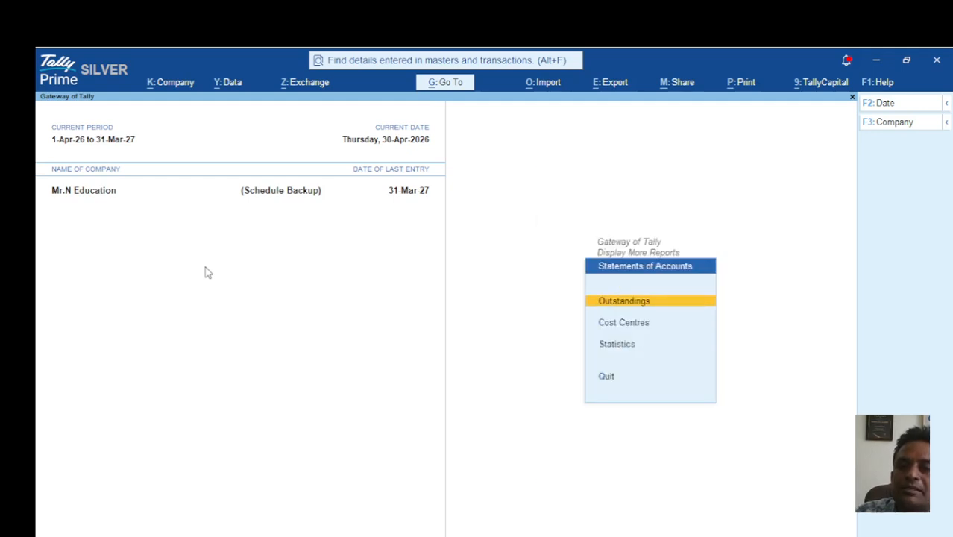
key("Down")
key("Return")
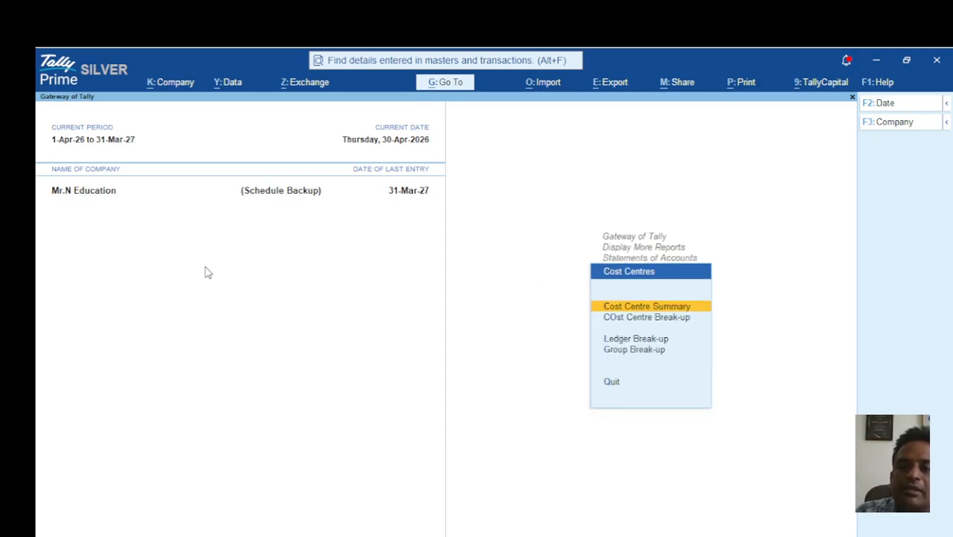
key("Return")
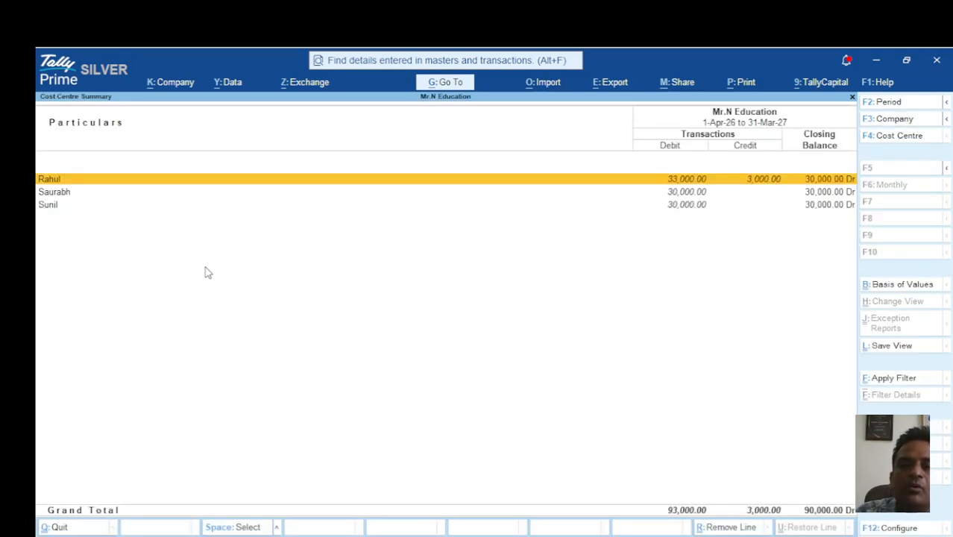
Examine each employee's debit, credit and closing balance in the cost centre summary.
key("Down")
key("Down")
key("Up")
key("Up")
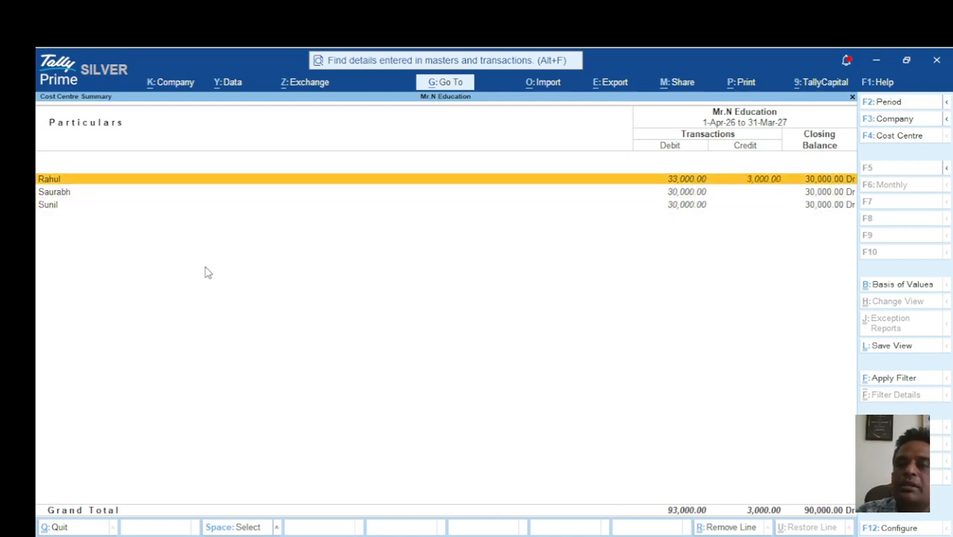
key("Down")
key("Down")
key("Up")
key("Up")
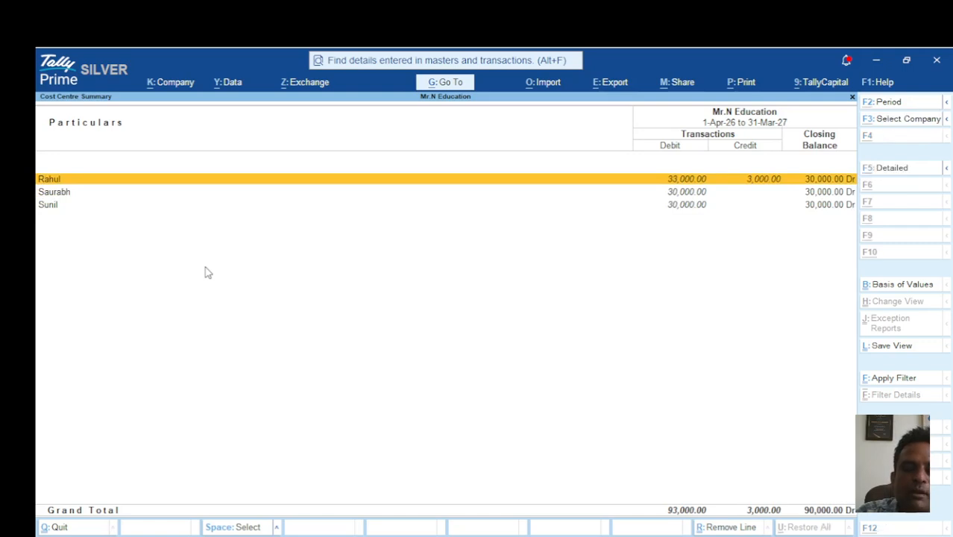
Restrict the cost centre summary to the period from 1-4-2026 to 30-4-2026.
key("F2")
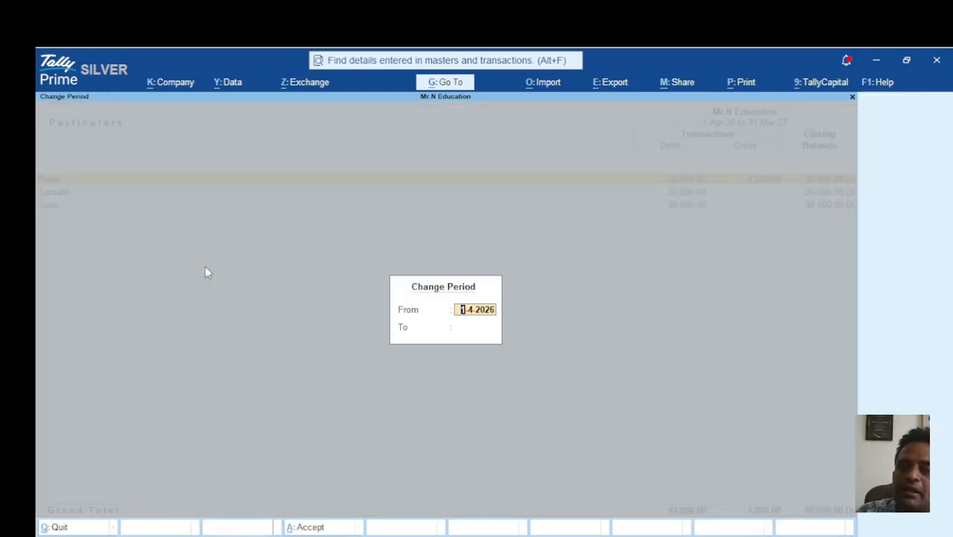
key("Return")
type("30-4")
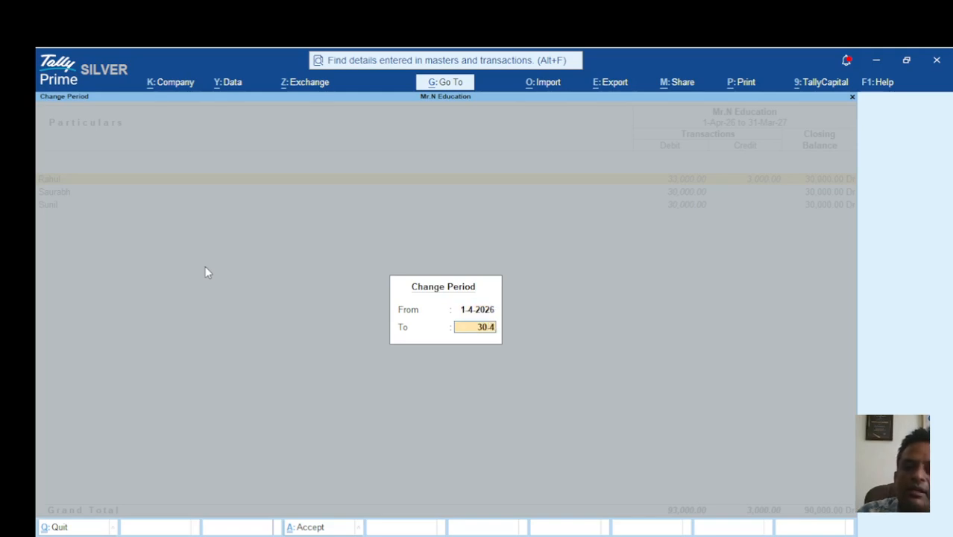
key("Return")
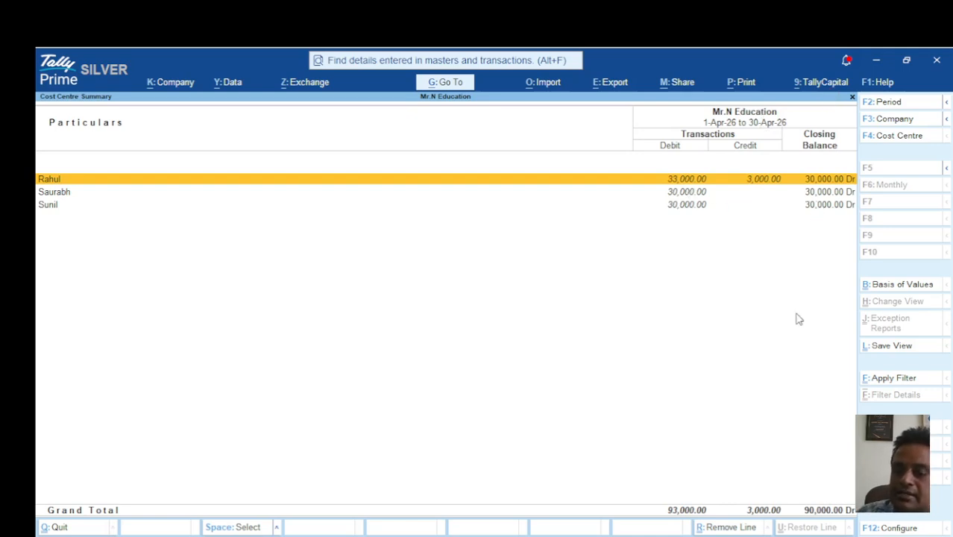
Review the first employee's April cost centre vouchers and return to the cost centre summary.
key("Return")
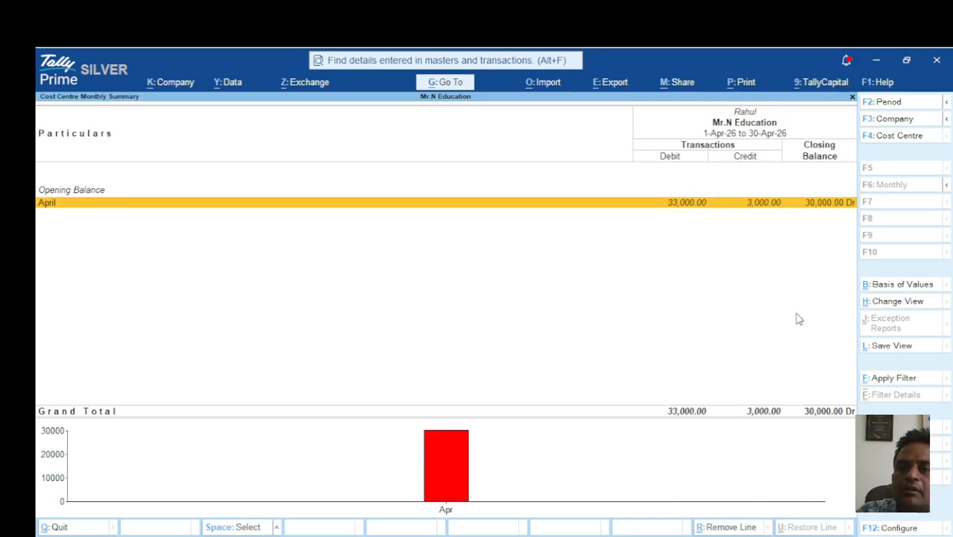
key("Return")
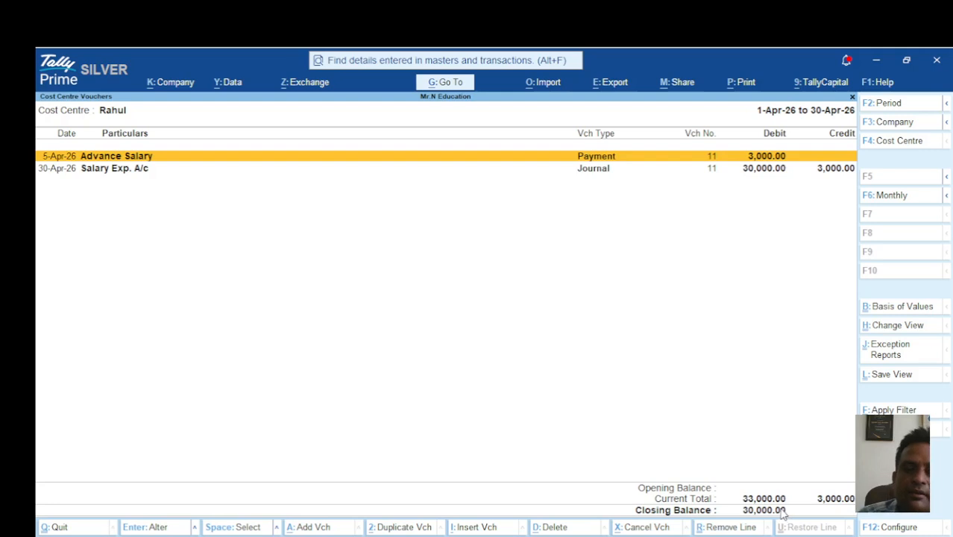
key("F6")
key("Escape")
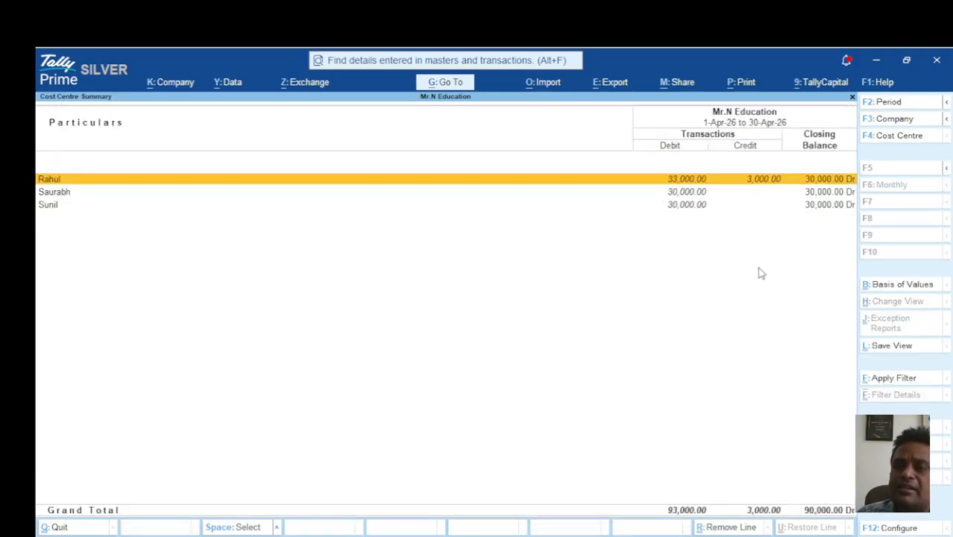
View the second employee's monthly cost centre summary, then close the reports back to the Gateway of Tally.
key("Down")
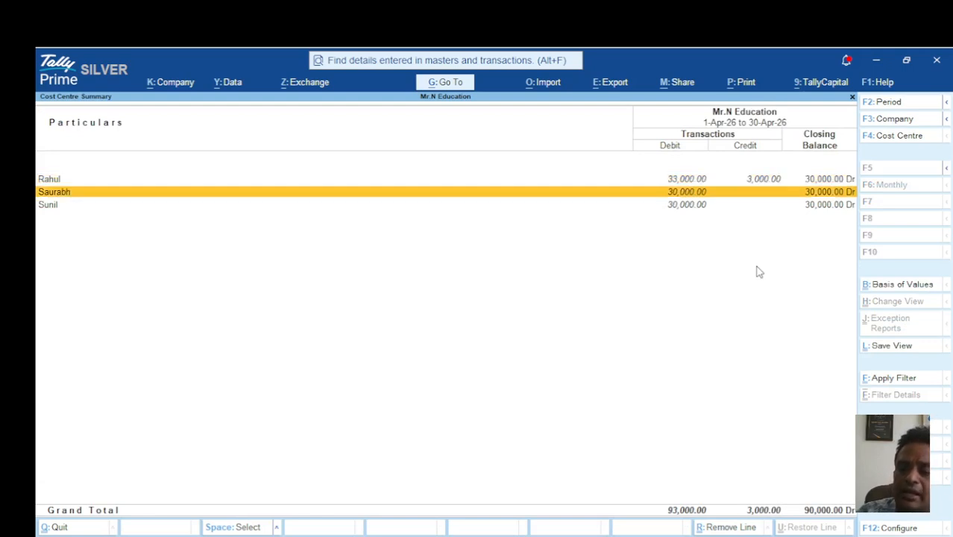
key("Return")
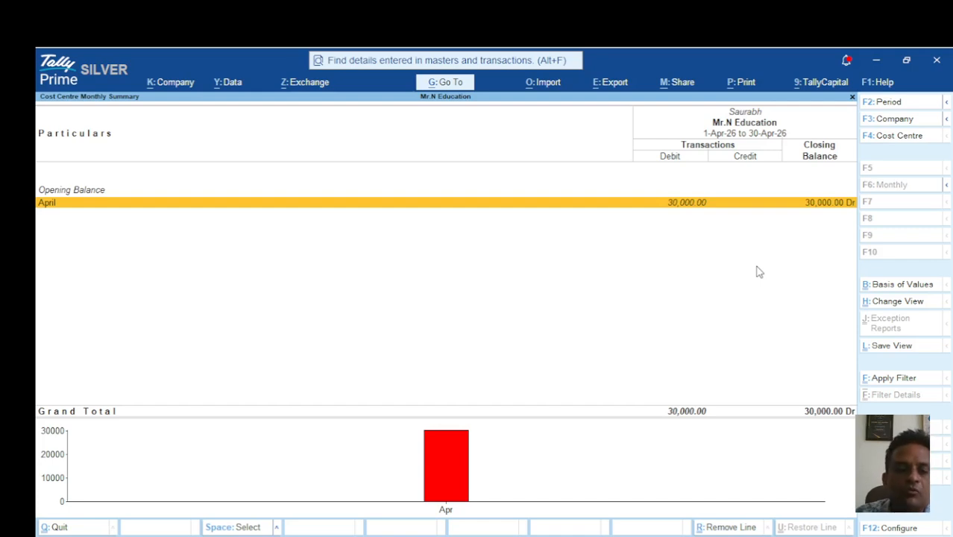
key("Escape")
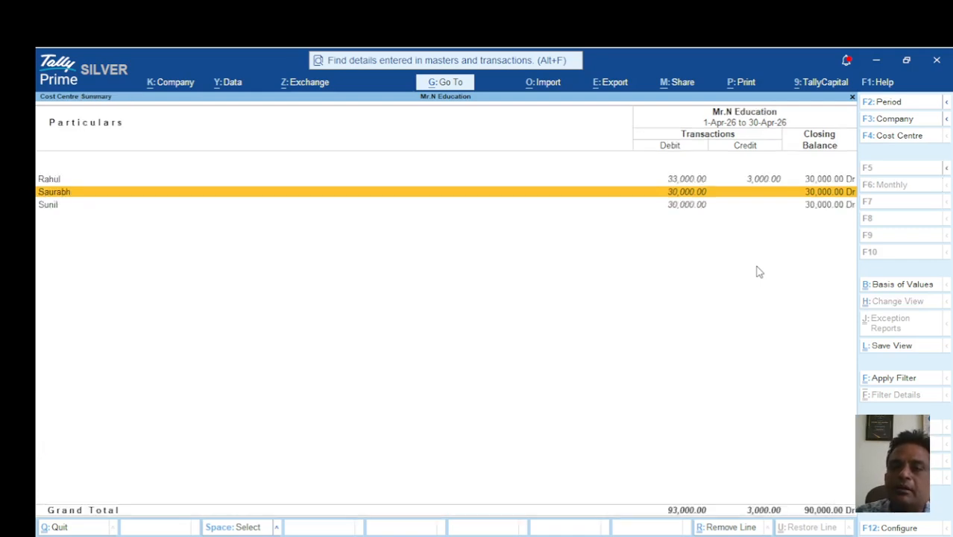
key("Escape")
key("Escape")
key("Escape")
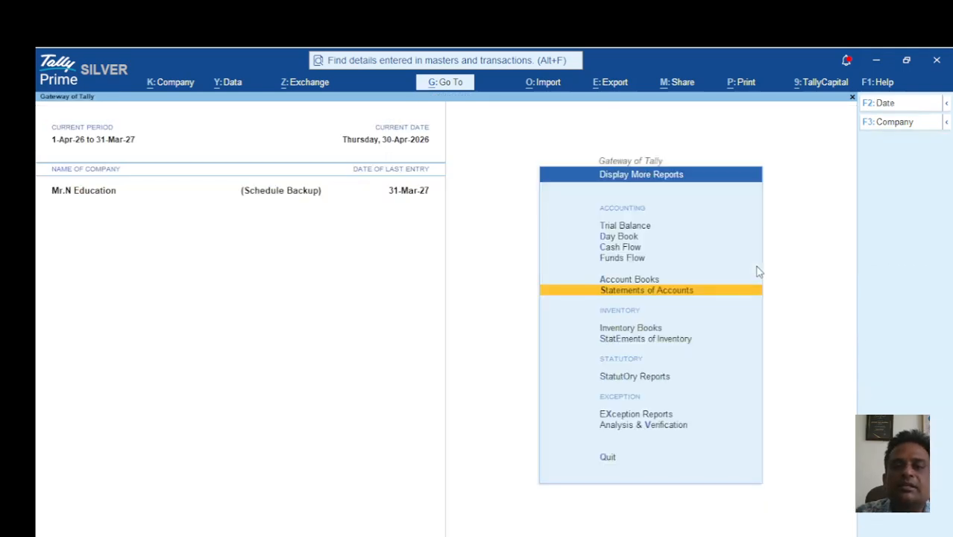
key("Escape")
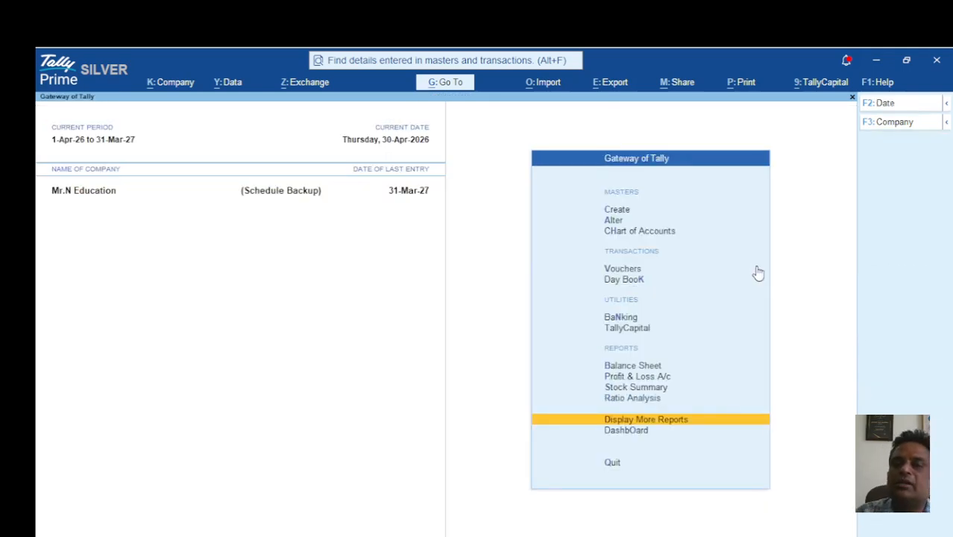